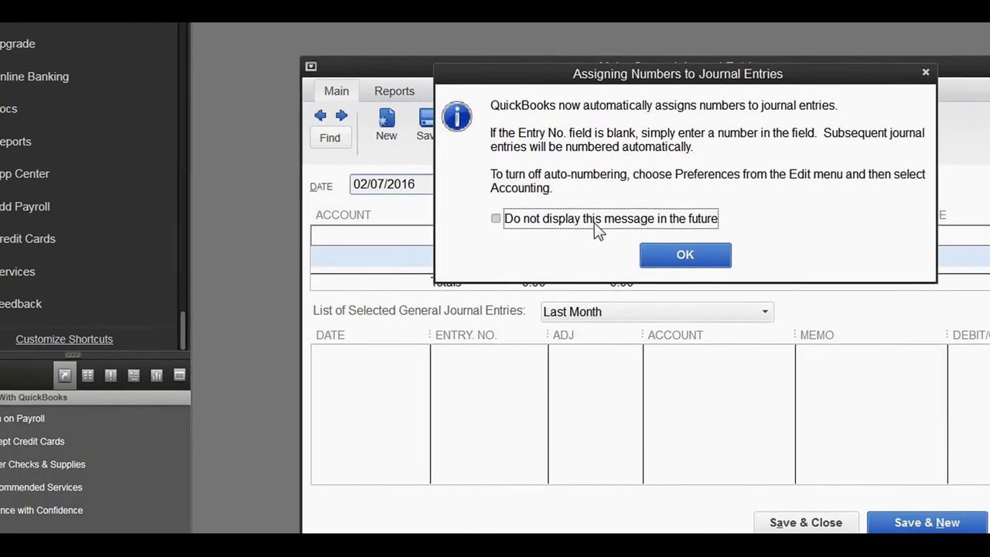
Dismiss the journal entry auto-numbering notice so it no longer displays, and maximize the Make General Journal Entries window
{"action": "left_click", "coordinate": [603, 223]}
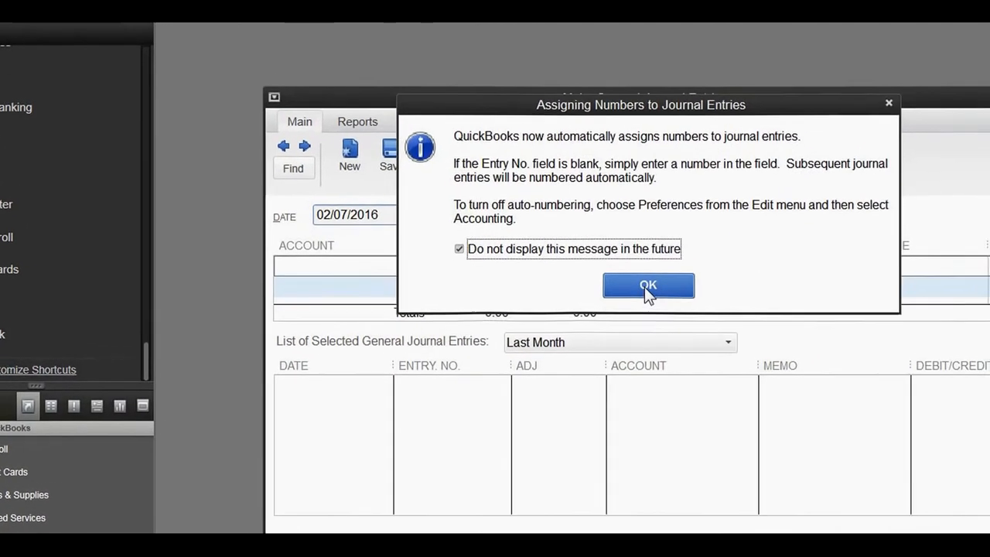
{"action": "left_click", "coordinate": [655, 279]}
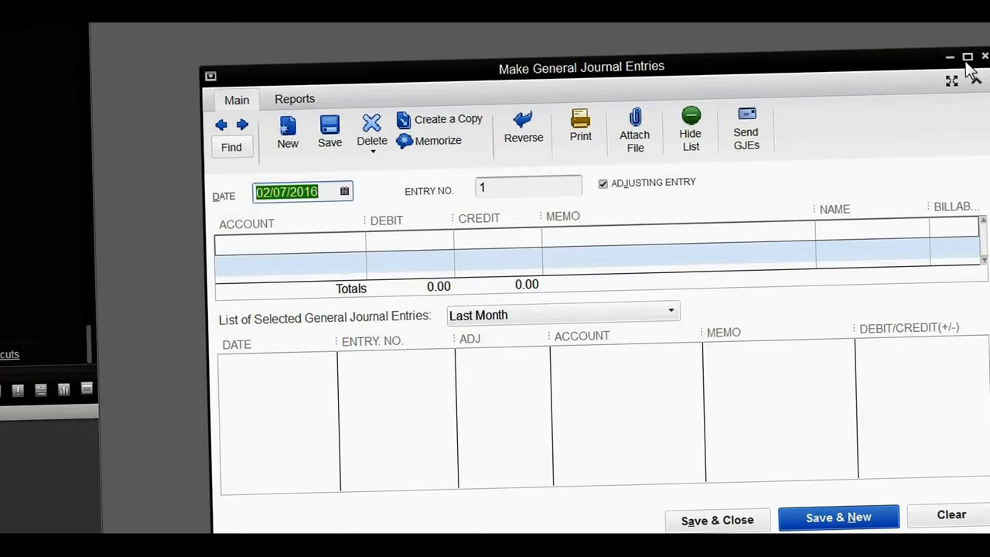
{"action": "left_click", "coordinate": [966, 58]}
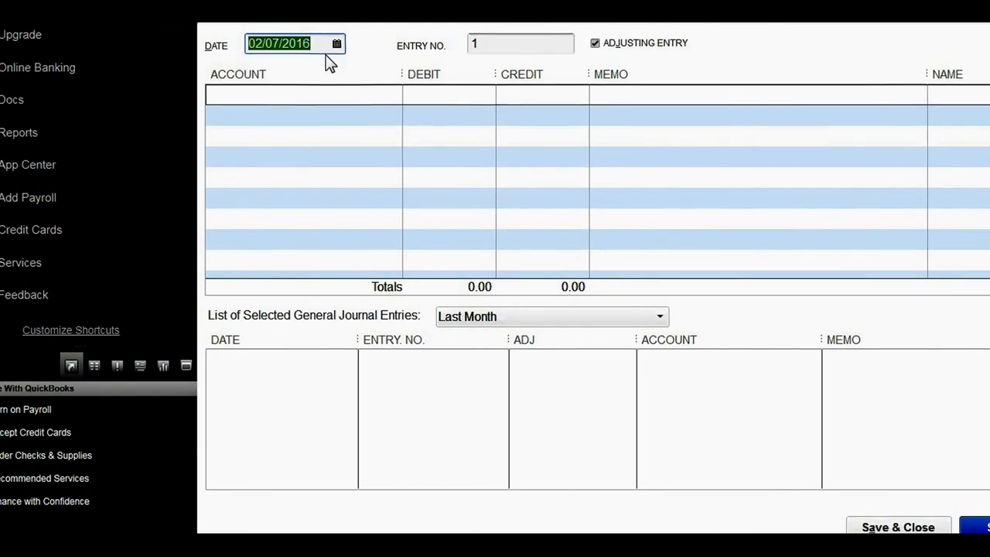
{"action": "left_click", "coordinate": [391, 96]}
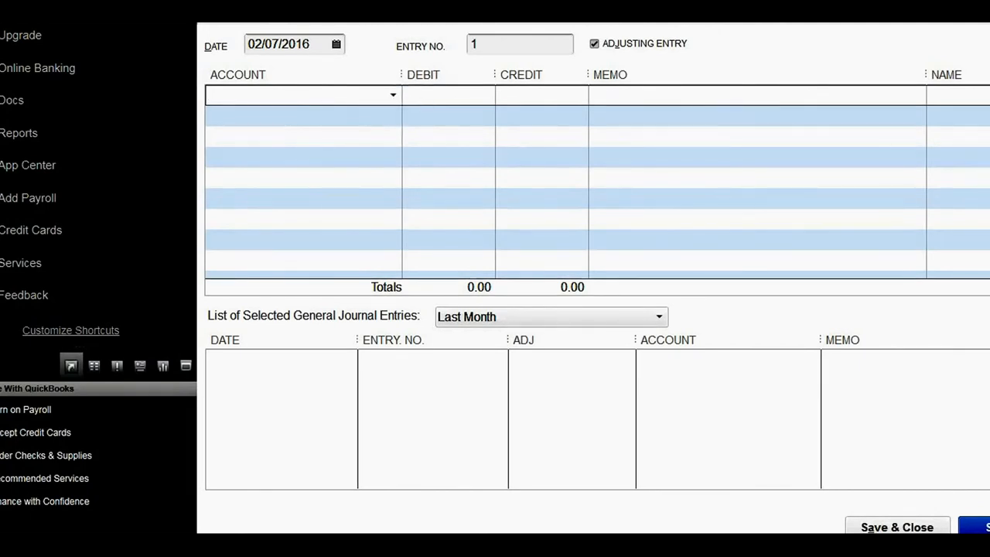
{"action": "left_click", "coordinate": [394, 96]}
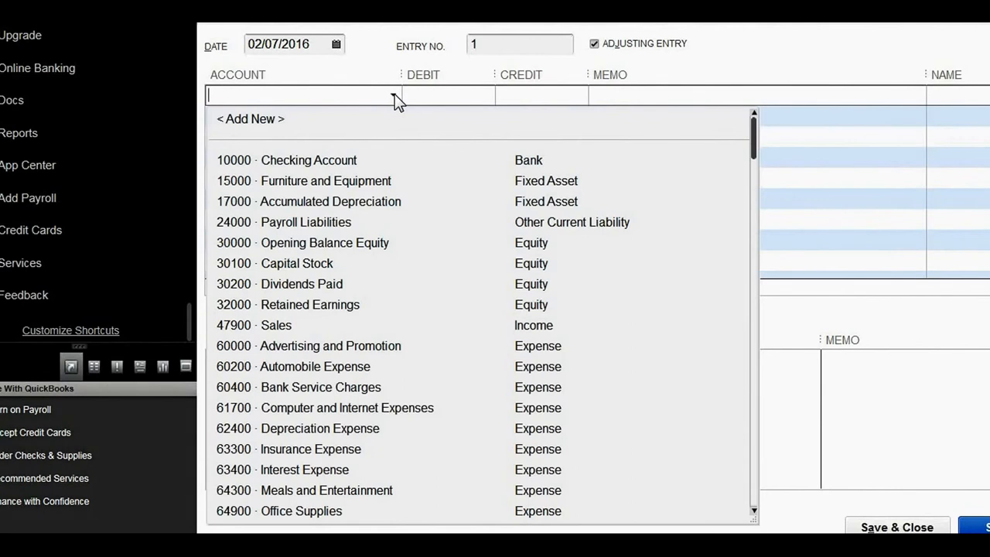
{"action": "left_click", "coordinate": [394, 93]}
{"action": "left_click", "coordinate": [396, 123]}
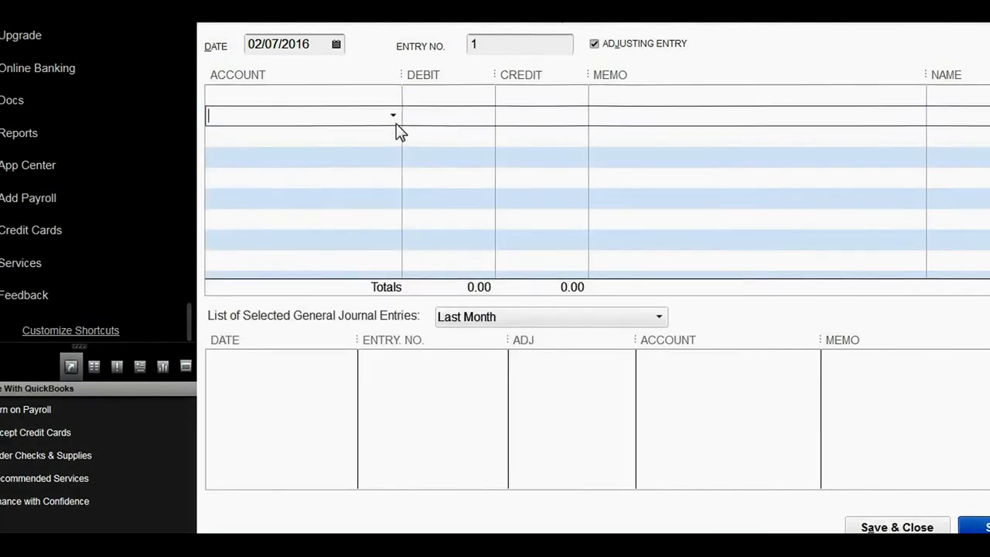
{"action": "left_click", "coordinate": [394, 117]}
{"action": "left_click", "coordinate": [398, 121]}
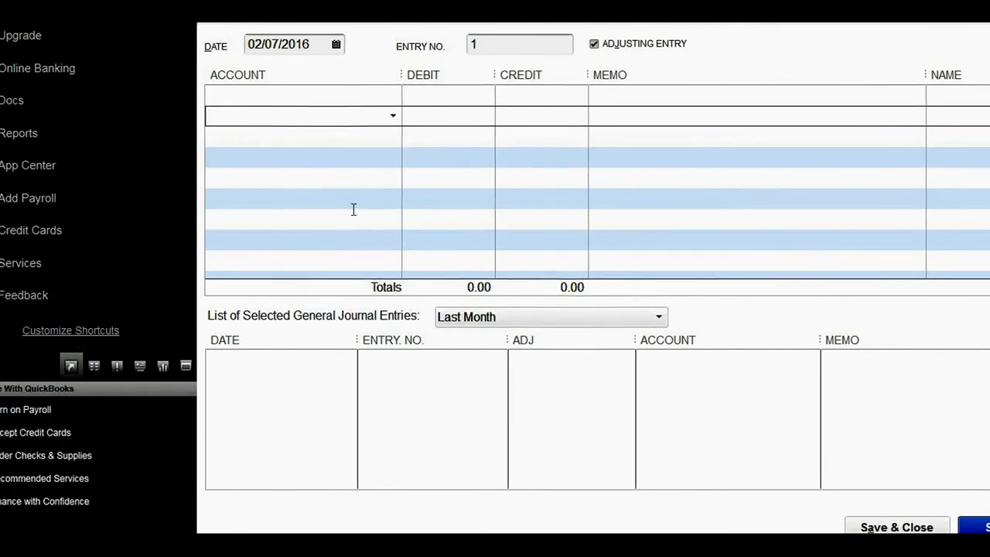
Set the account on the first journal line to 10000 · Checking Account
{"action": "left_click", "coordinate": [347, 94]}
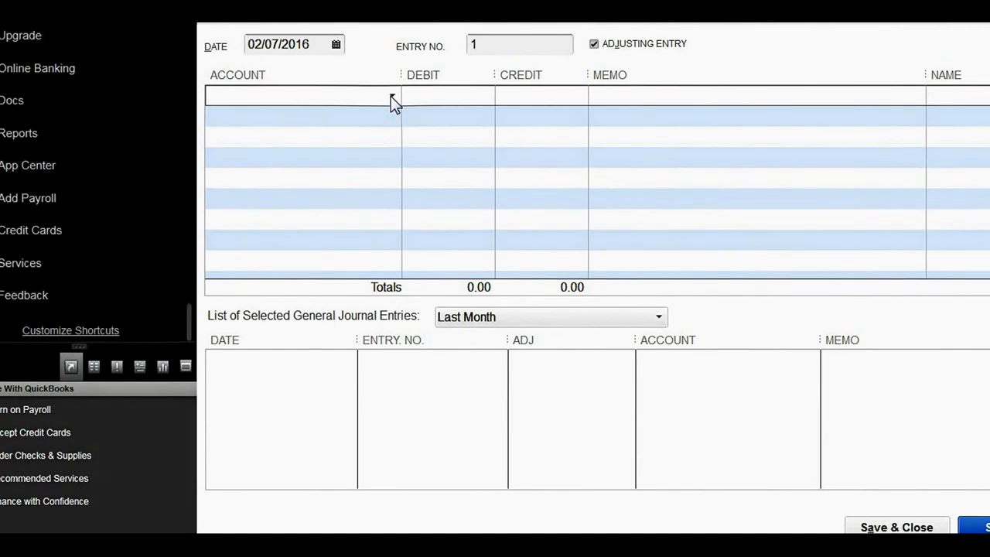
{"action": "left_click", "coordinate": [392, 95]}
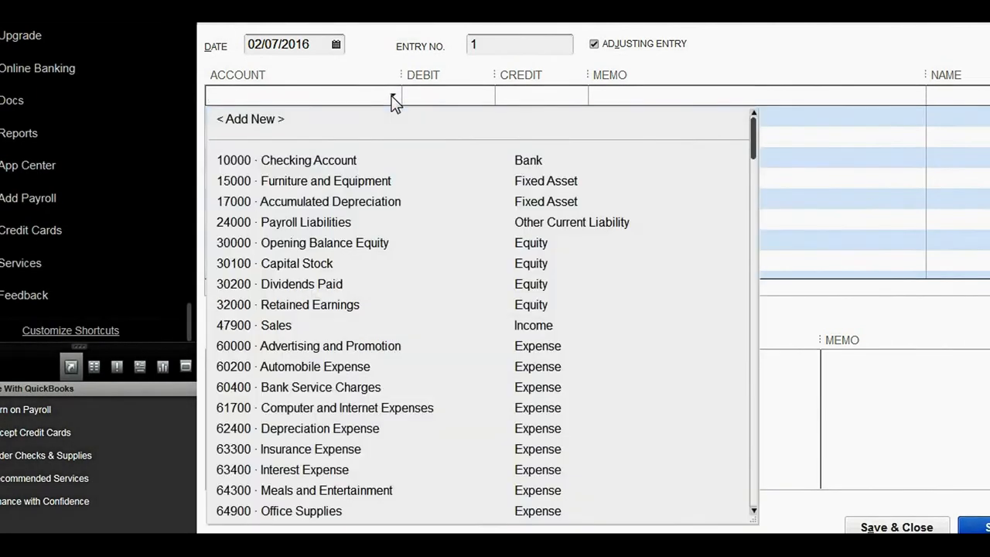
{"action": "left_click", "coordinate": [317, 159]}
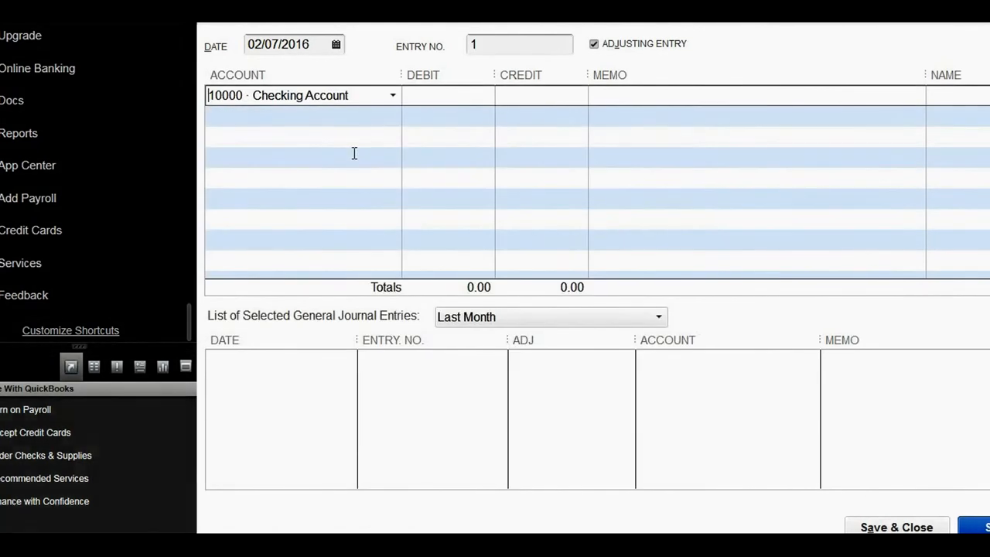
{"action": "left_click", "coordinate": [292, 44]}
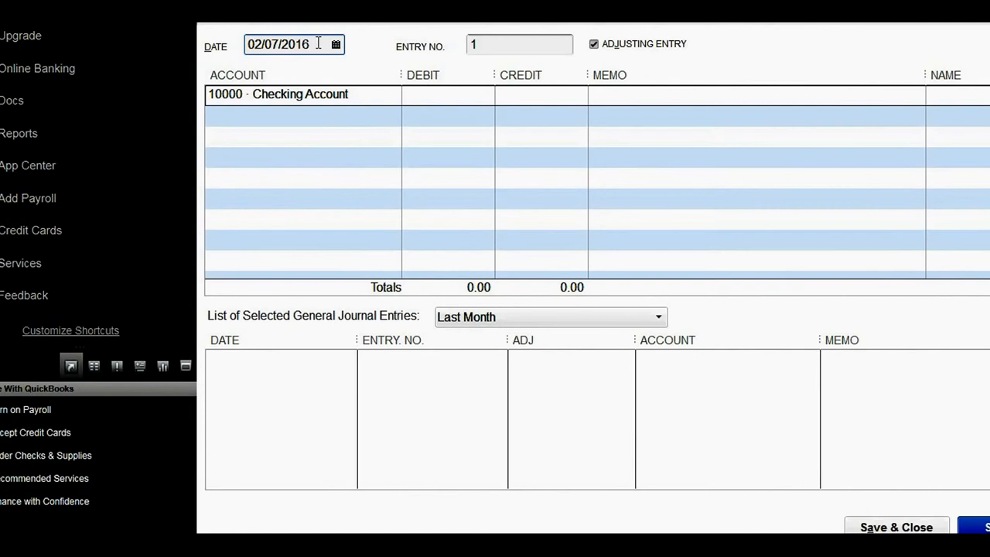
{"action": "double_click", "coordinate": [318, 44]}
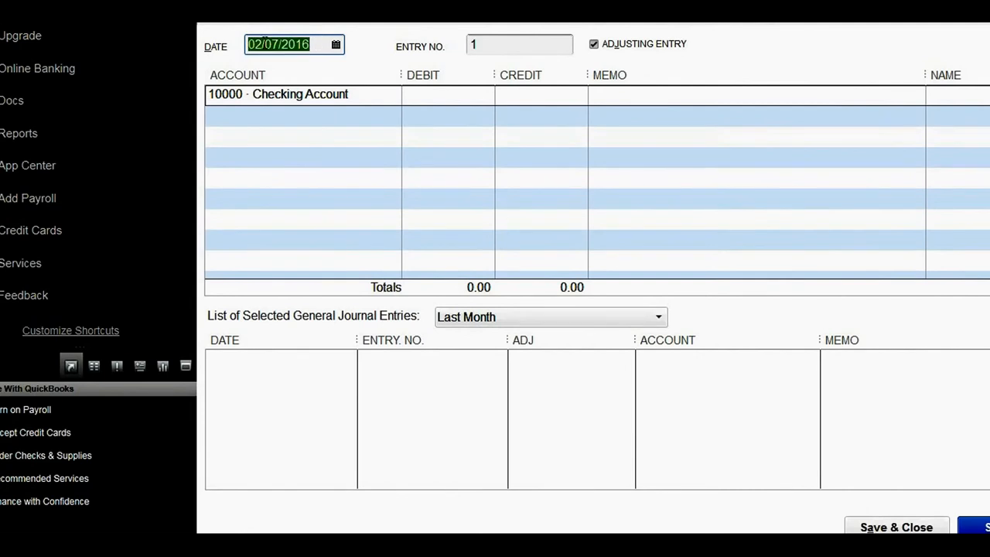
{"action": "left_click", "coordinate": [323, 44]}
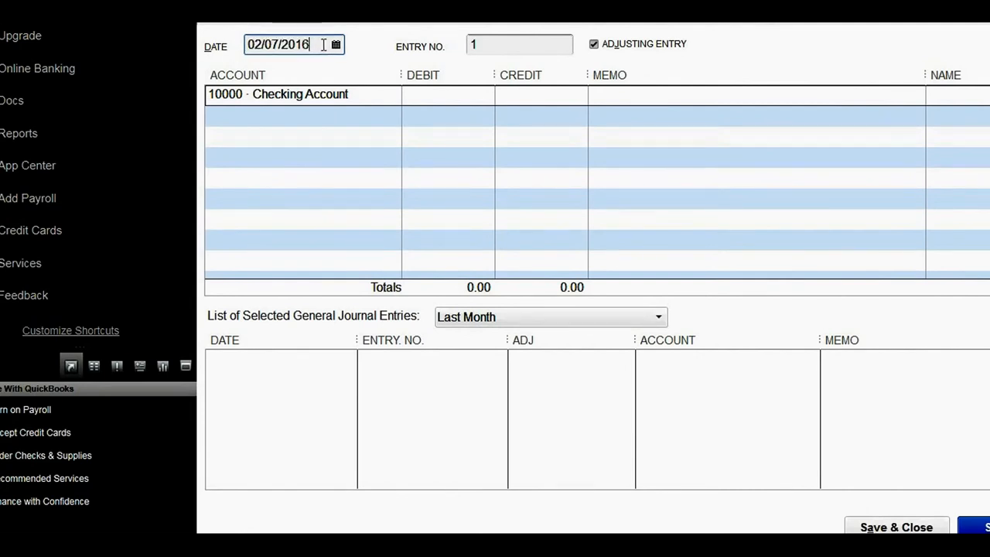
{"action": "left_click", "coordinate": [488, 46]}
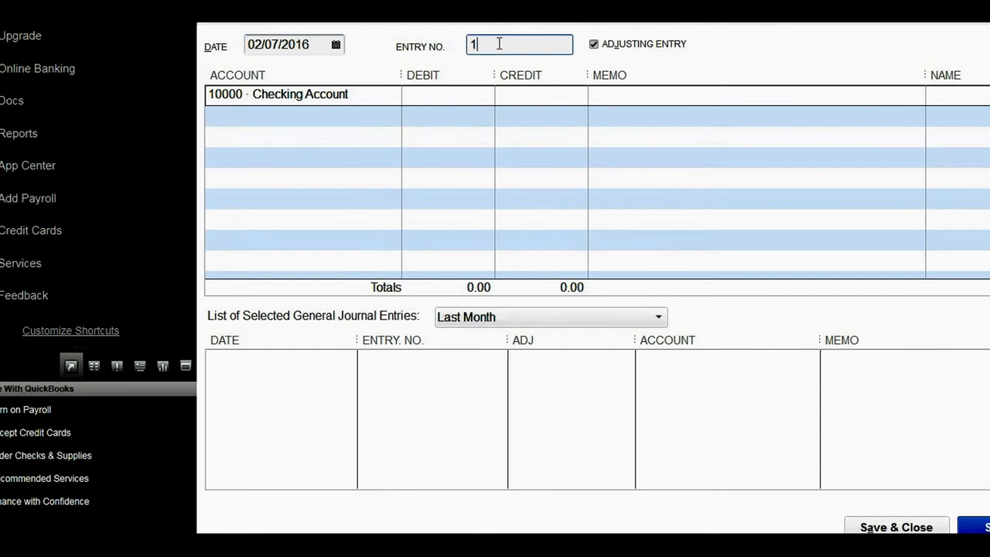
{"action": "double_click", "coordinate": [495, 44]}
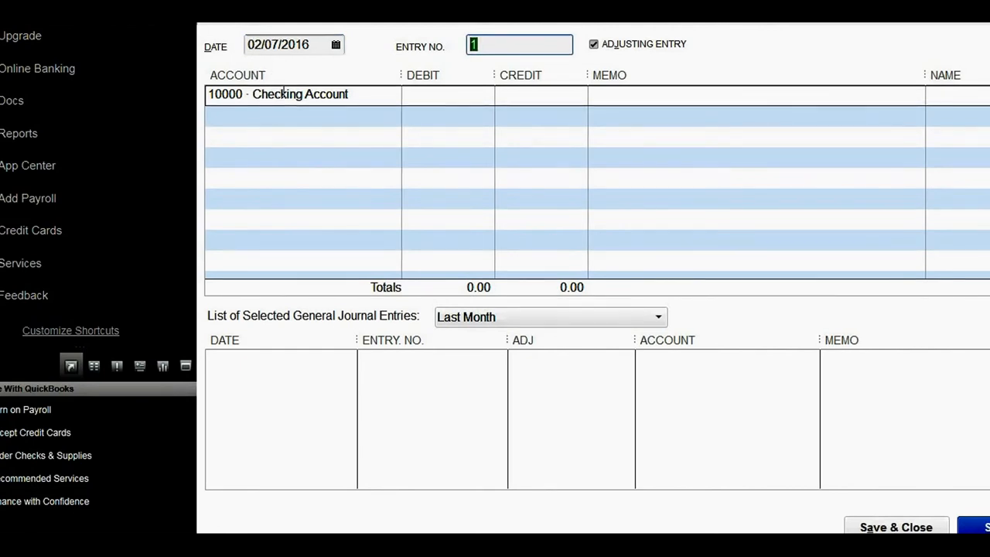
{"action": "type", "text": "CC"}
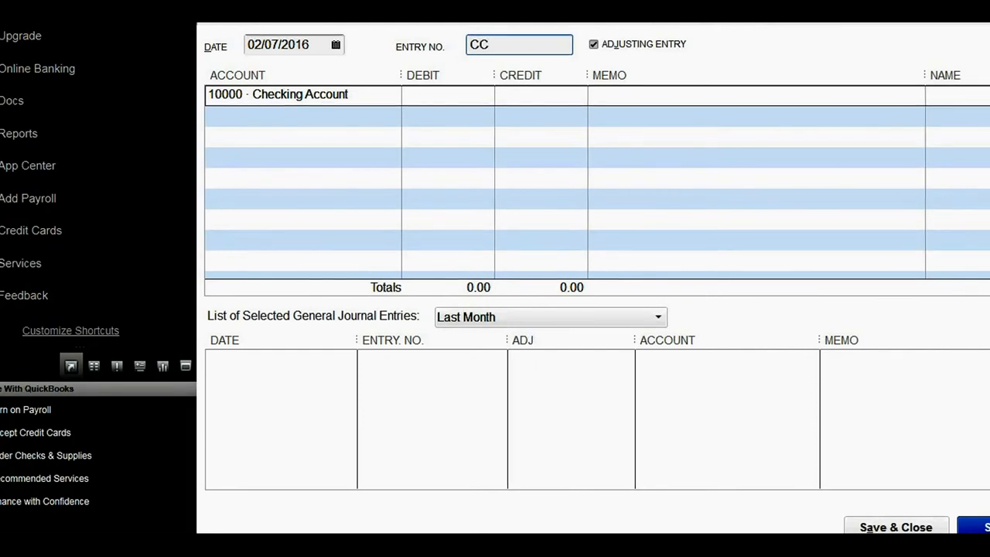
{"action": "key", "text": "BackSpace"}
{"action": "key", "text": "BackSpace"}
{"action": "type", "text": "1"}
{"action": "left_click", "coordinate": [389, 117]}
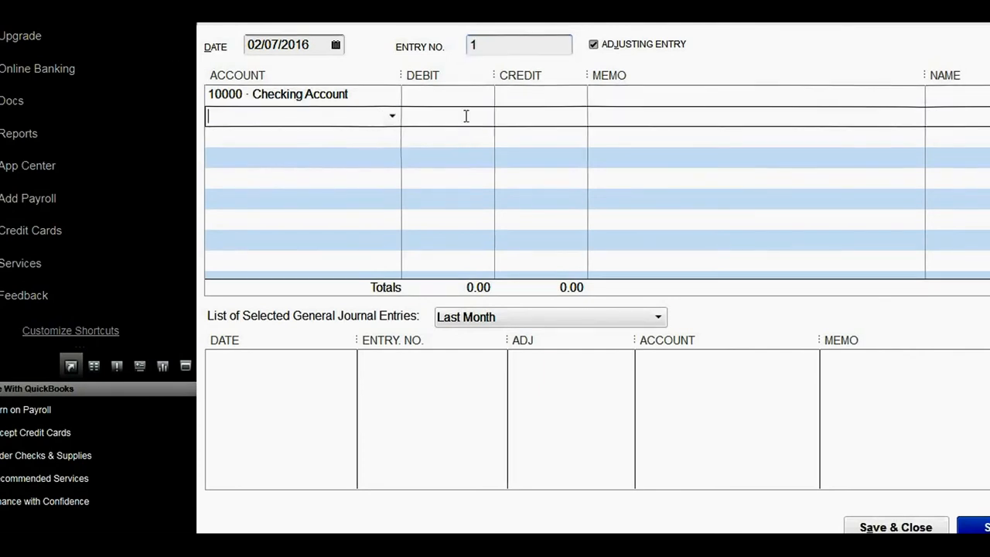
Enter a credit of 20 on the Checking Account line
{"action": "left_click", "coordinate": [568, 99]}
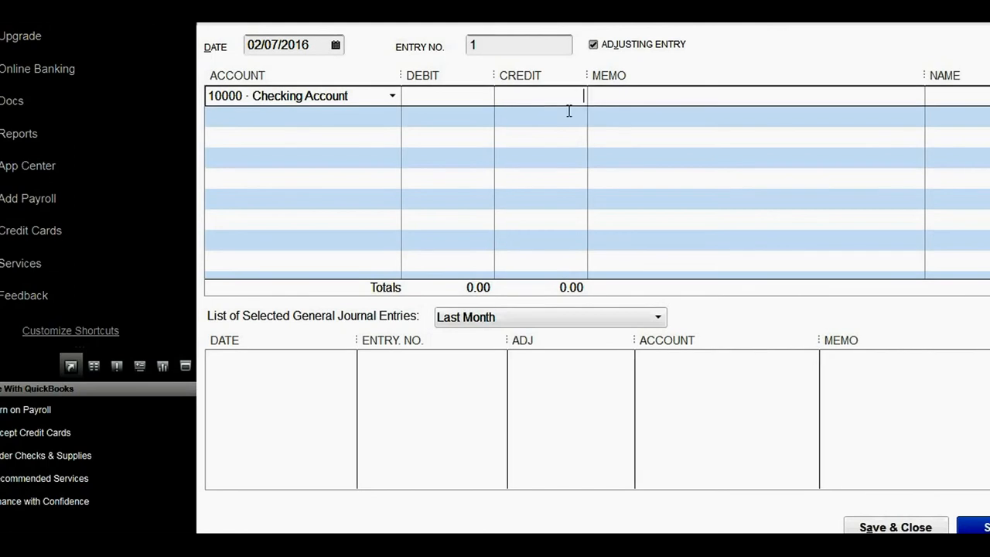
{"action": "type", "text": "20"}
{"action": "key", "text": "Tab"}
{"action": "left_click", "coordinate": [347, 118]}
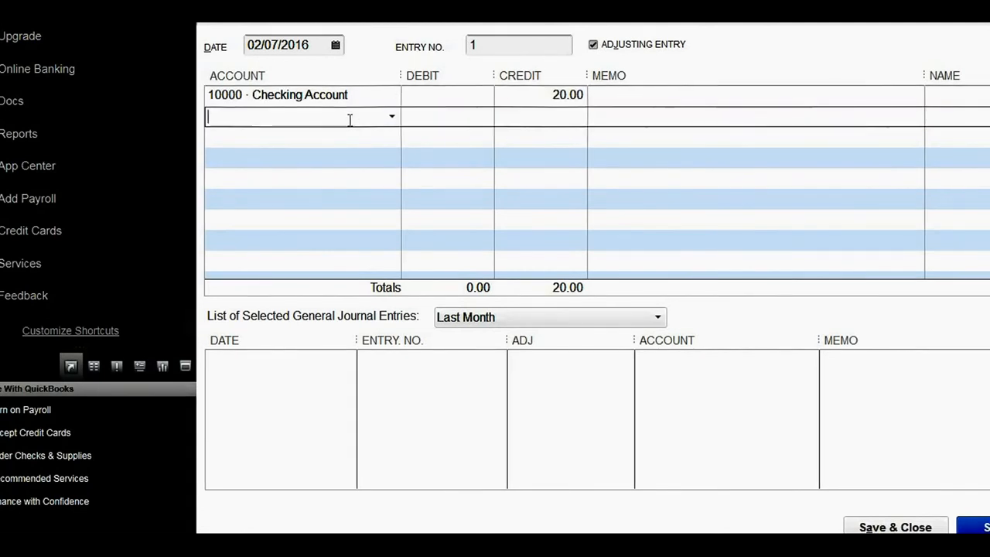
{"action": "type", "text": "Fu"}
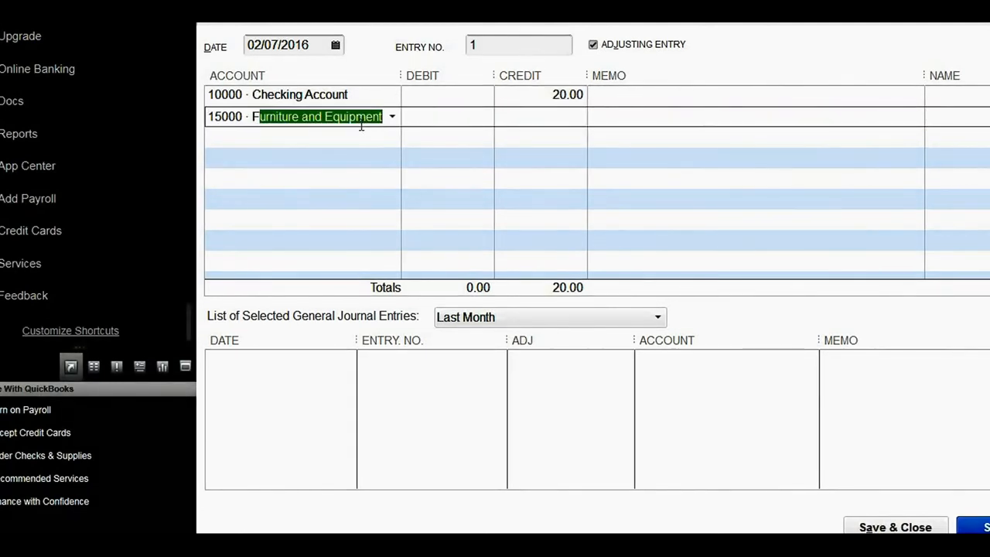
{"action": "key", "text": "BackSpace"}
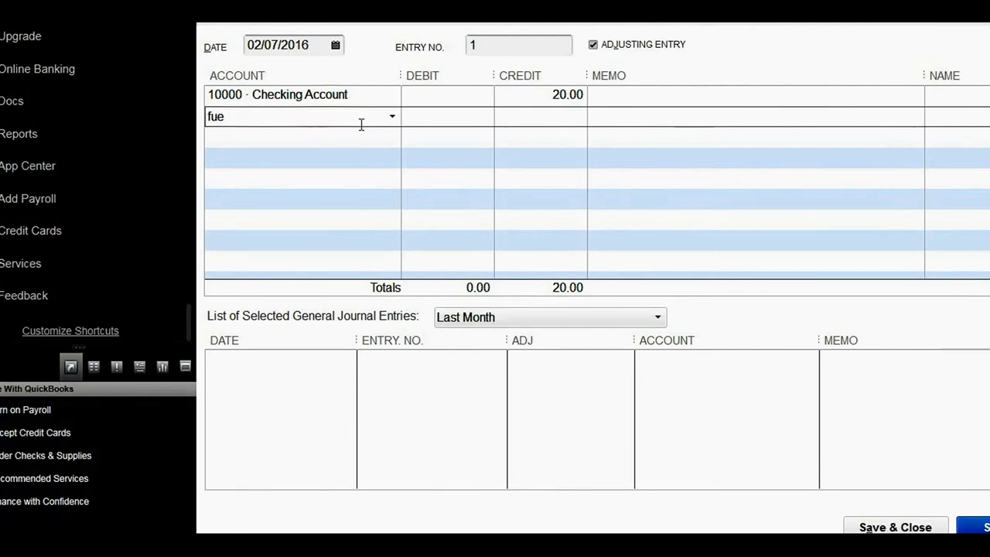
{"action": "key", "text": "BackSpace"}
{"action": "key", "text": "BackSpace"}
{"action": "key", "text": "BackSpace"}
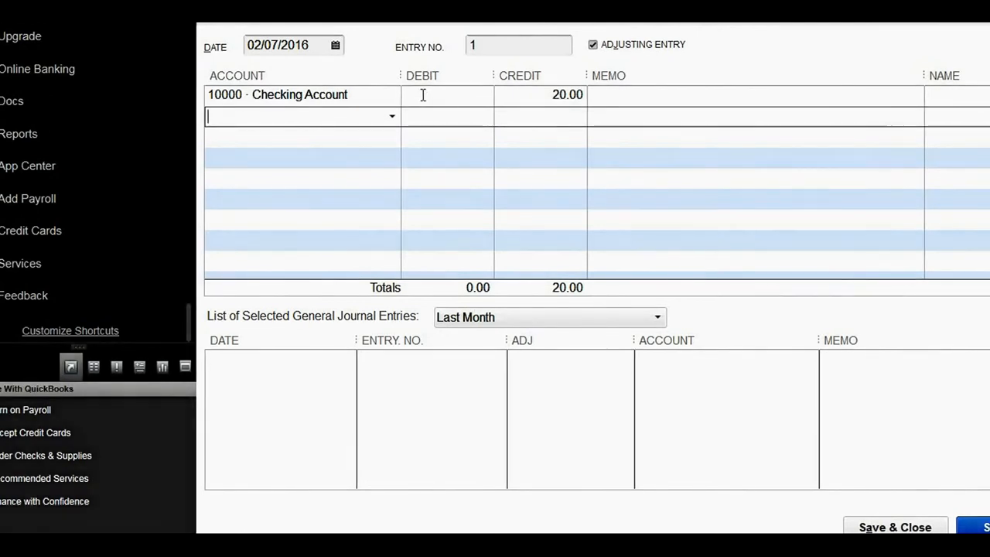
Create a new expense account named Fuel for the second journal line and save it
{"action": "left_click", "coordinate": [395, 118]}
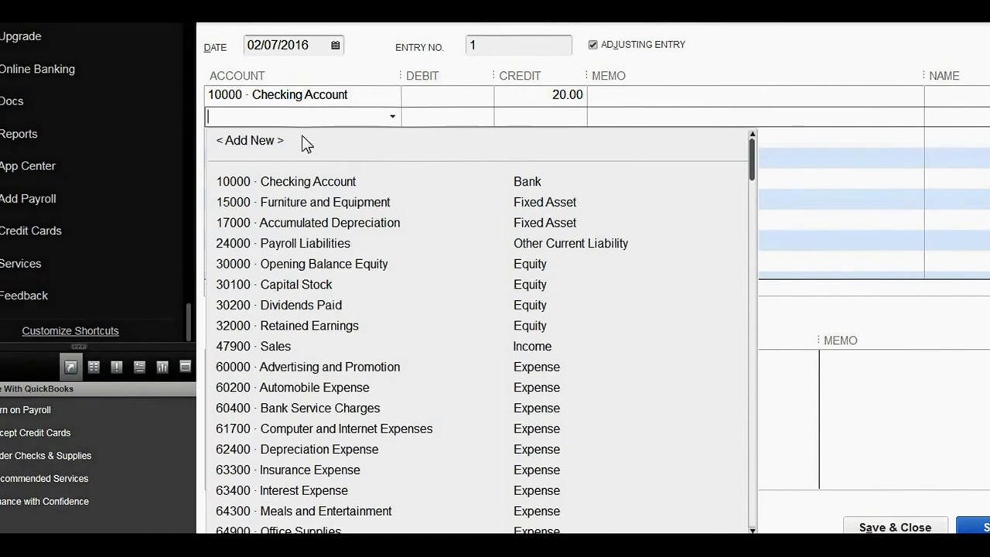
{"action": "left_click", "coordinate": [266, 140]}
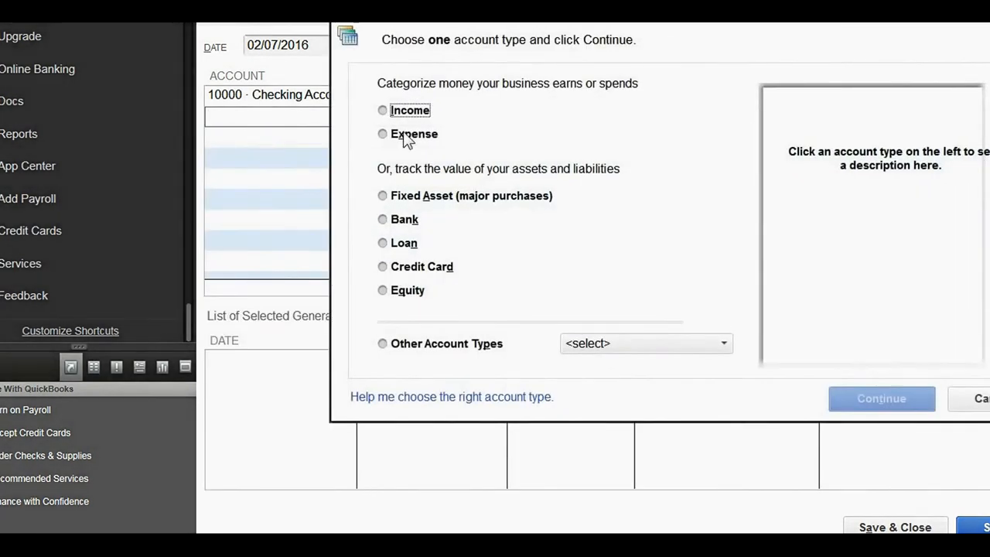
{"action": "left_click", "coordinate": [403, 135]}
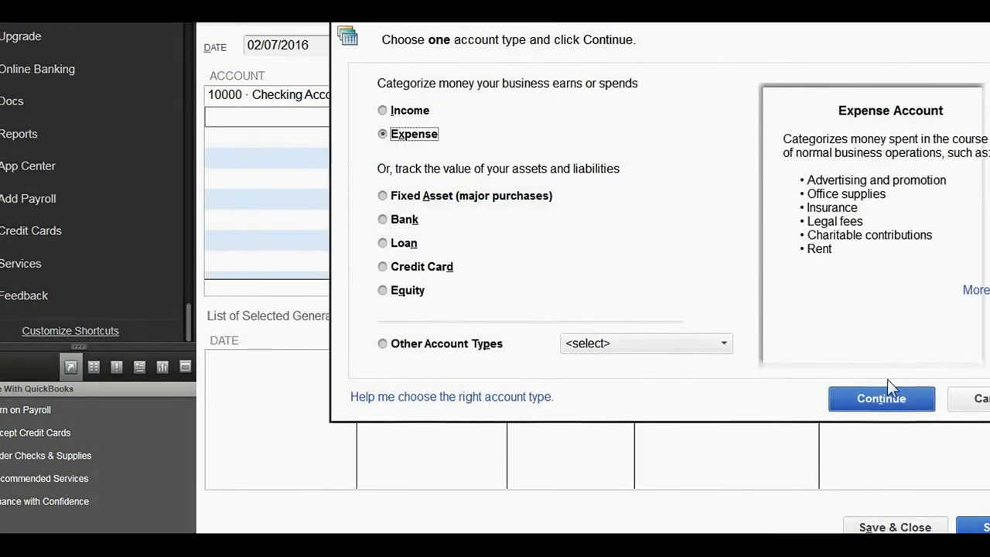
{"action": "left_click", "coordinate": [882, 401]}
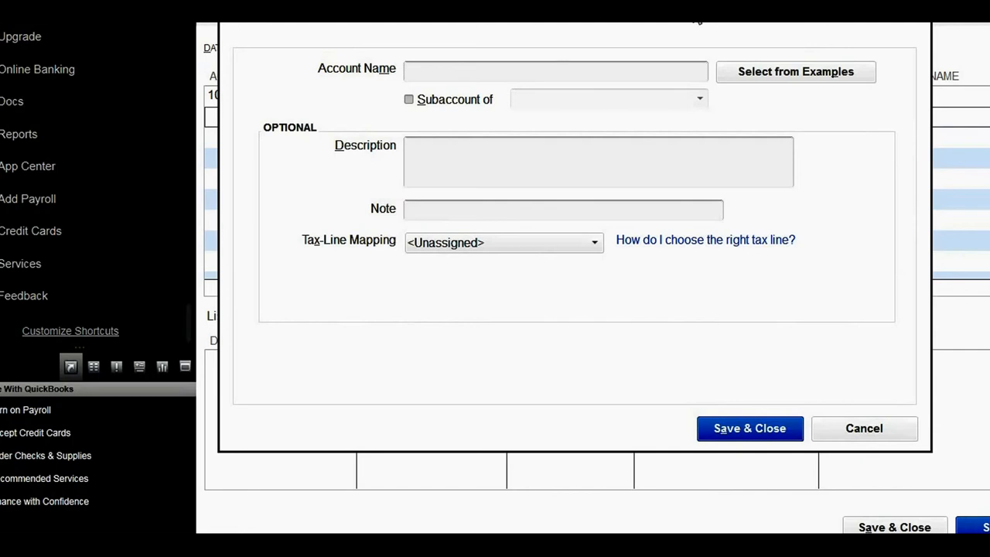
{"action": "left_click", "coordinate": [533, 70]}
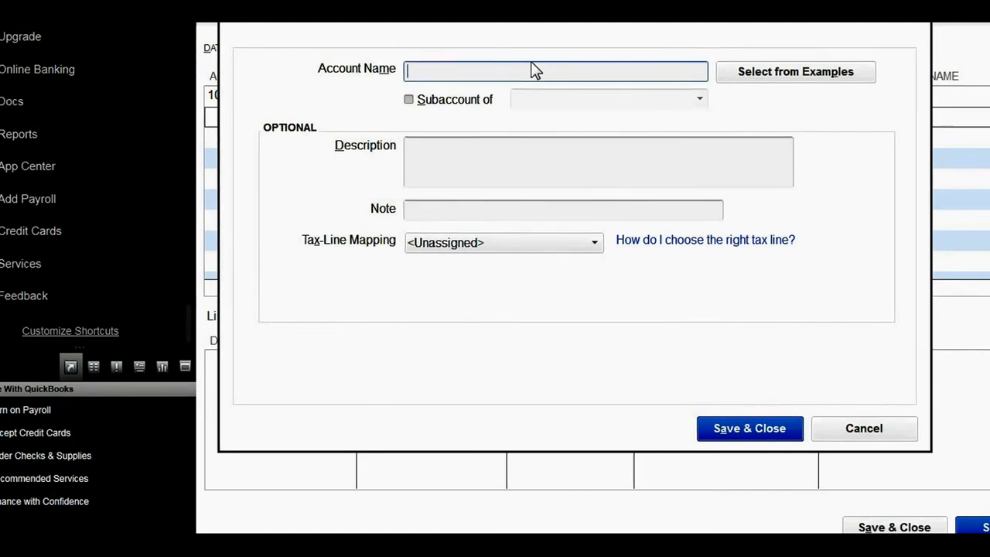
{"action": "type", "text": "Fuel"}
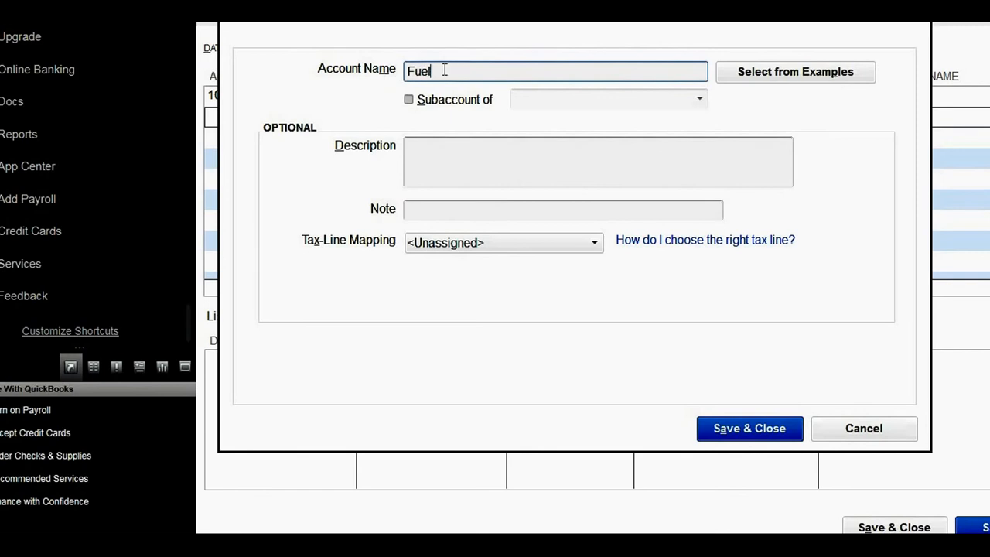
{"action": "left_click", "coordinate": [751, 431]}
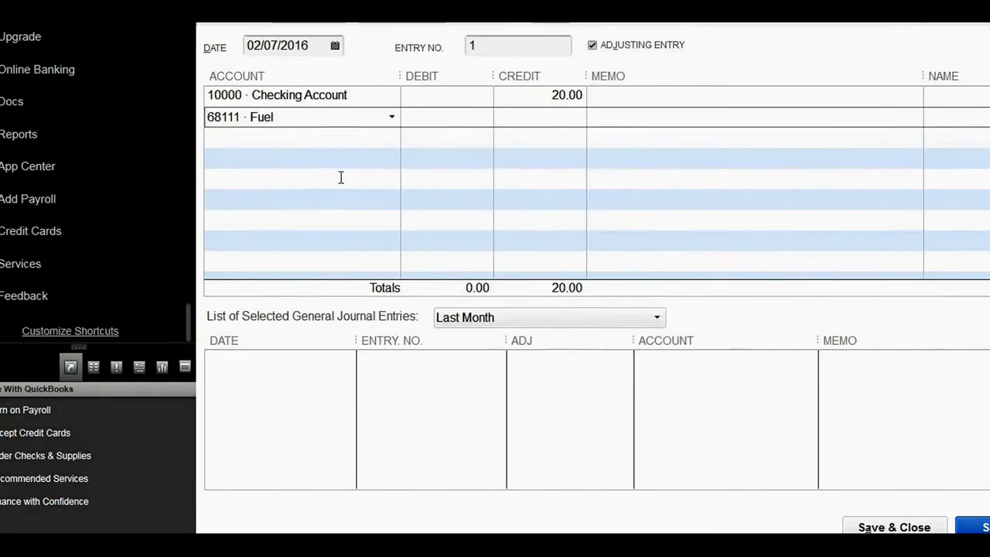
Select the Fuel account on the second journal line and enter a debit of 20 for it
{"action": "left_click", "coordinate": [391, 116]}
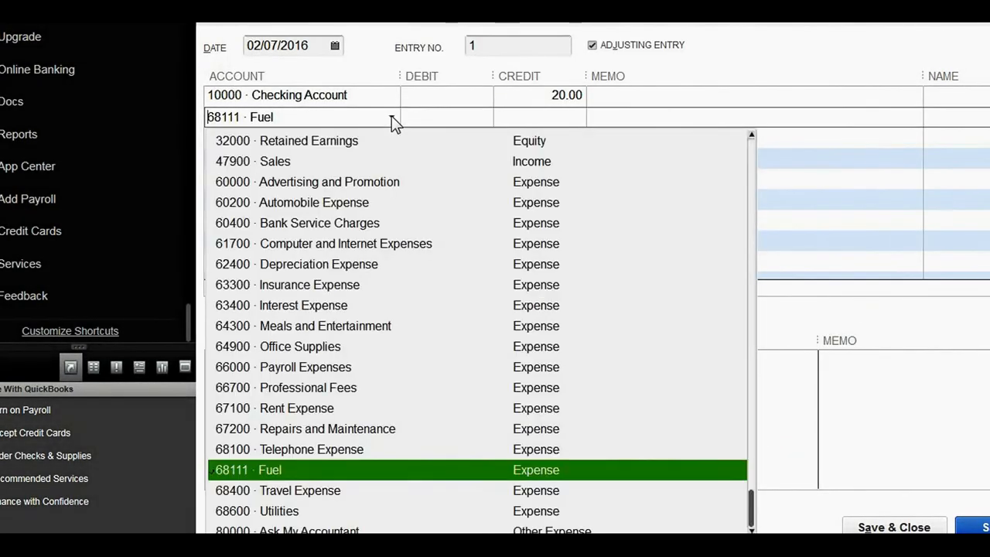
{"action": "left_click", "coordinate": [347, 473]}
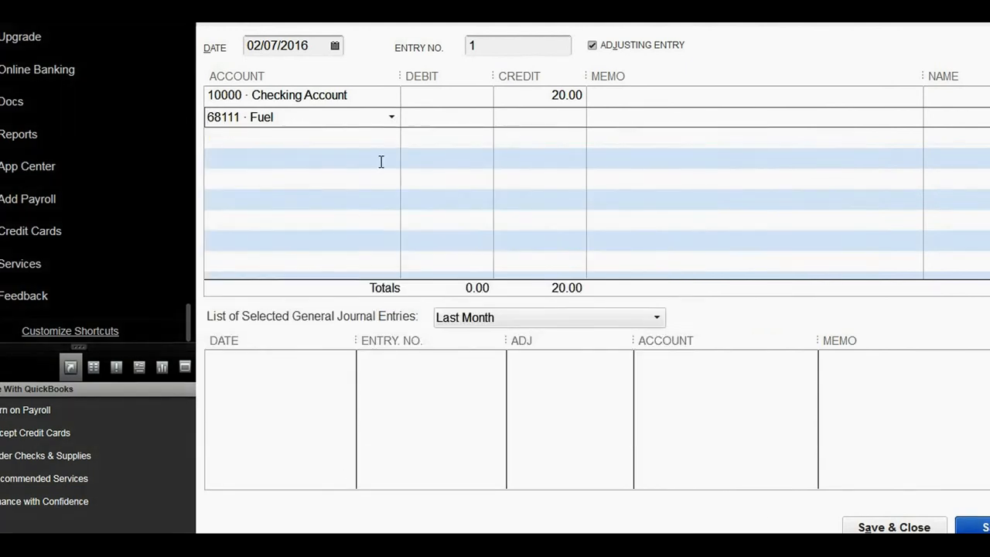
{"action": "left_click", "coordinate": [420, 118]}
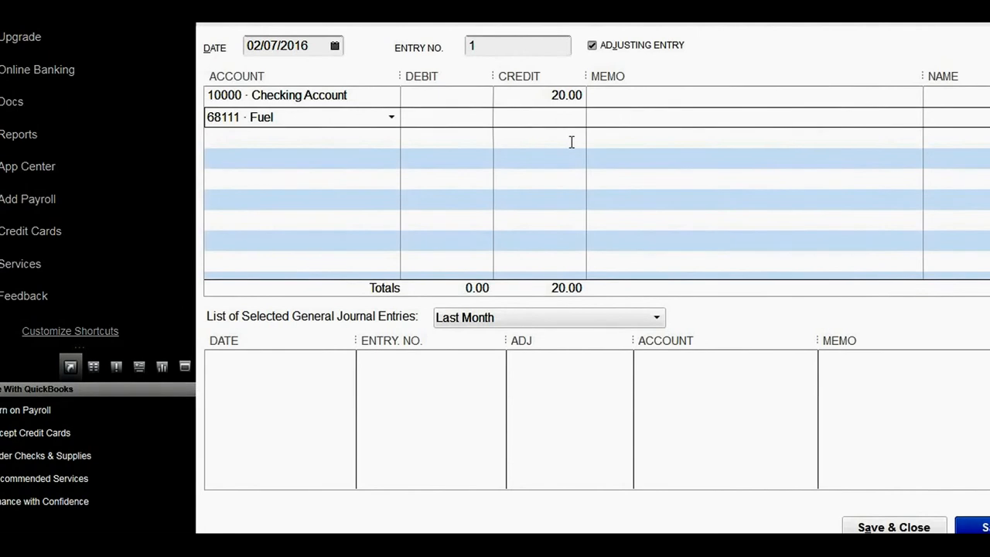
{"action": "type", "text": "20"}
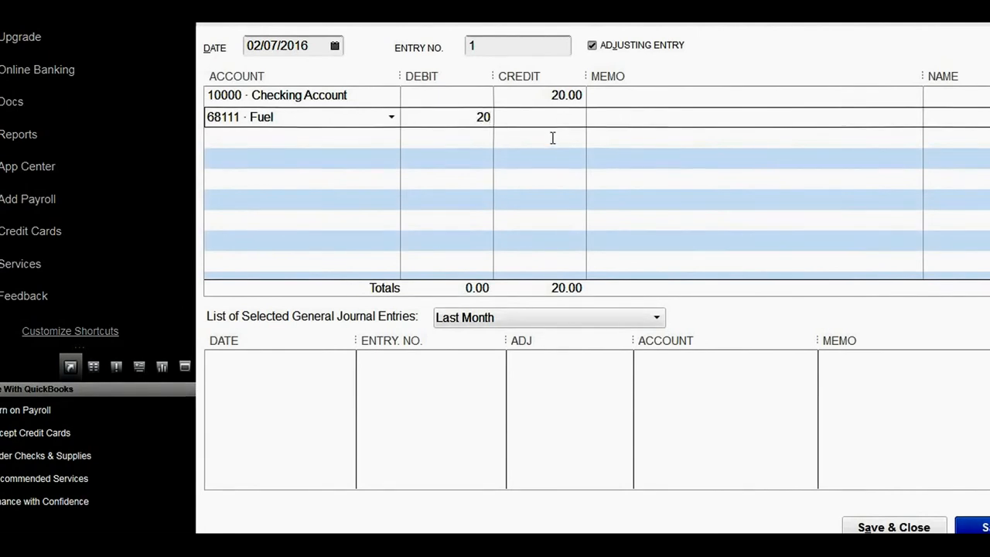
{"action": "key", "text": "Return"}
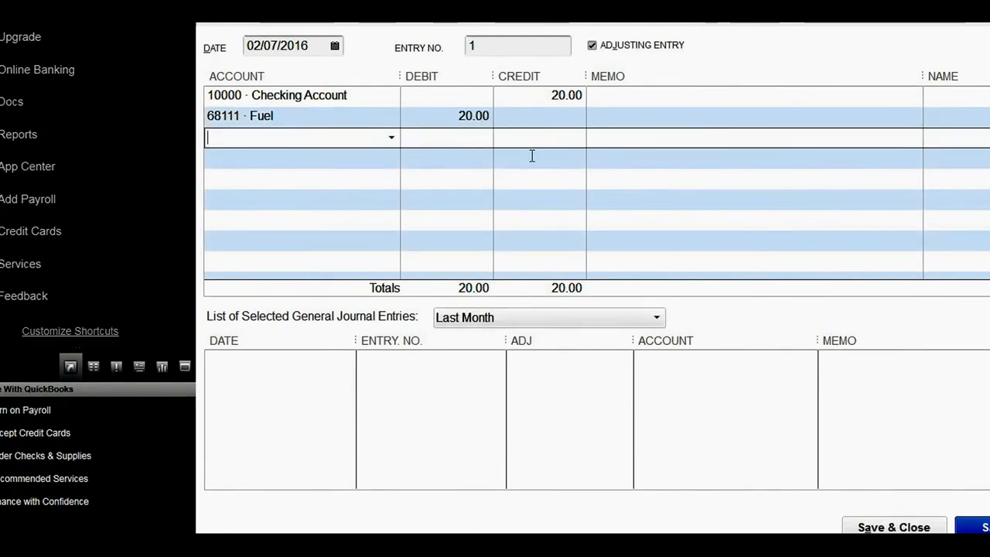
{"action": "left_click", "coordinate": [617, 156]}
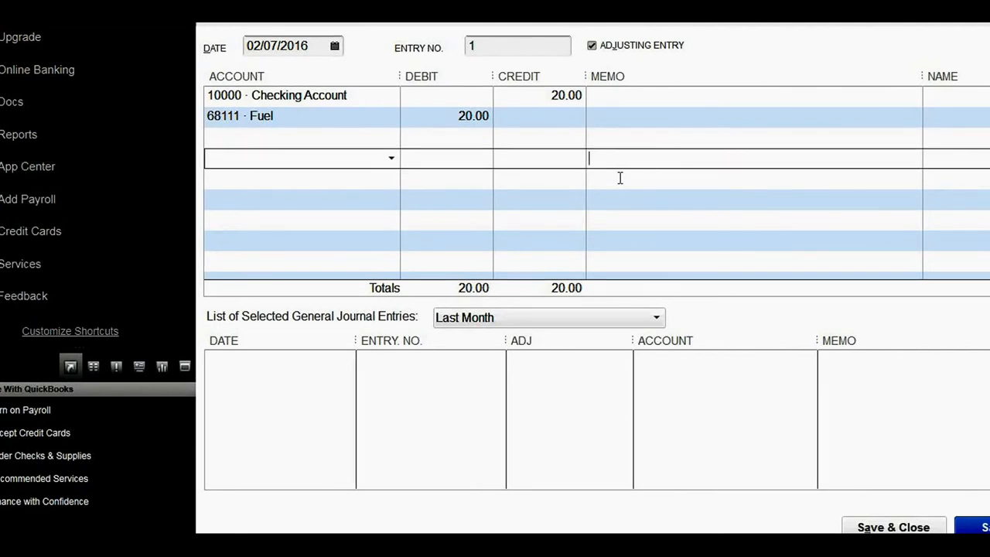
Enter the memo "check card - gas station" on the Checking Account line
{"action": "left_click", "coordinate": [488, 45]}
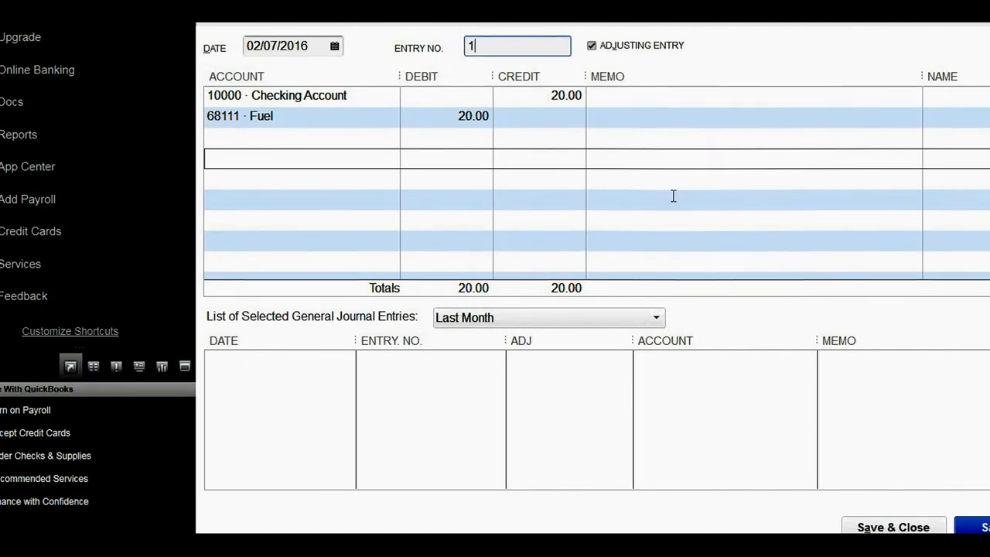
{"action": "left_click", "coordinate": [629, 98]}
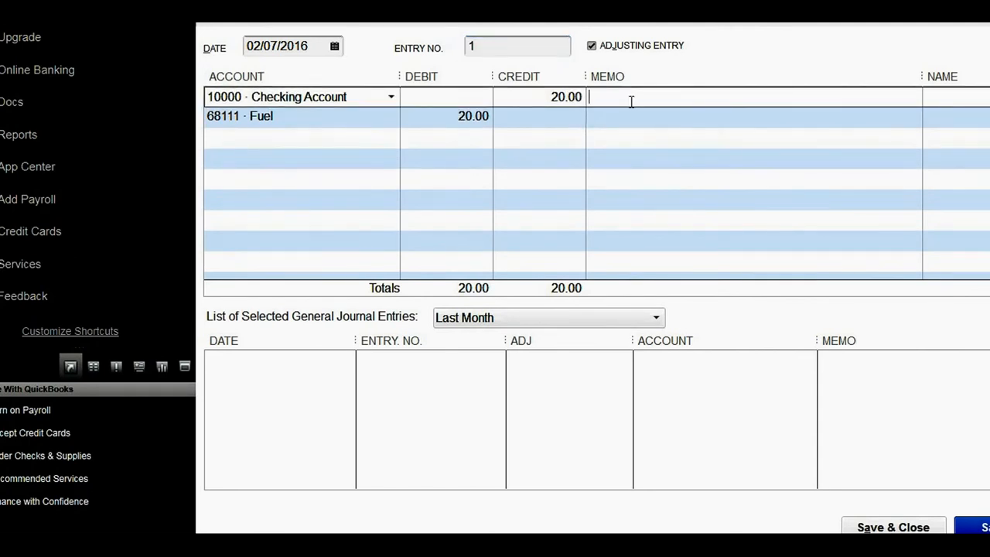
{"action": "type", "text": "chedk"}
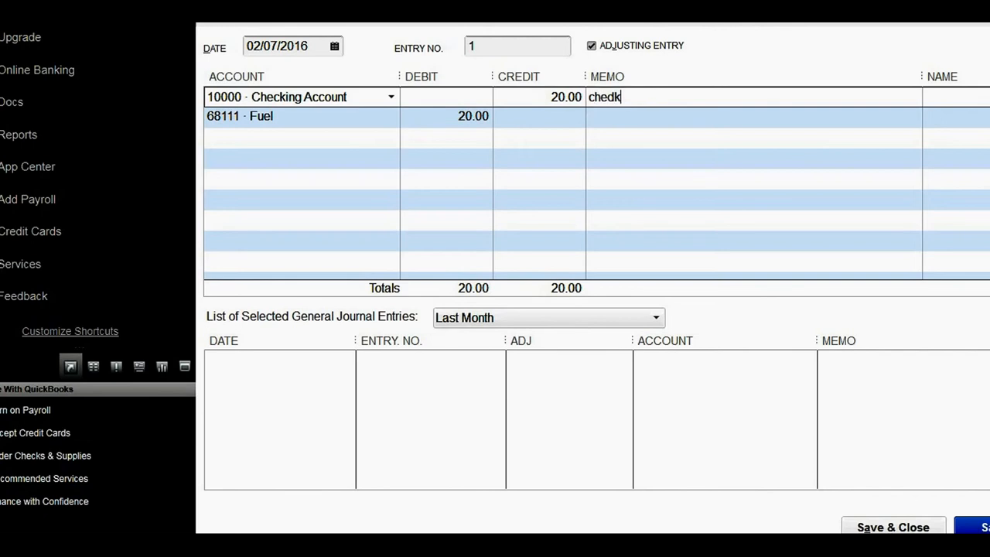
{"action": "key", "text": "BackSpace"}
{"action": "key", "text": "BackSpace"}
{"action": "type", "text": "ck card +"}
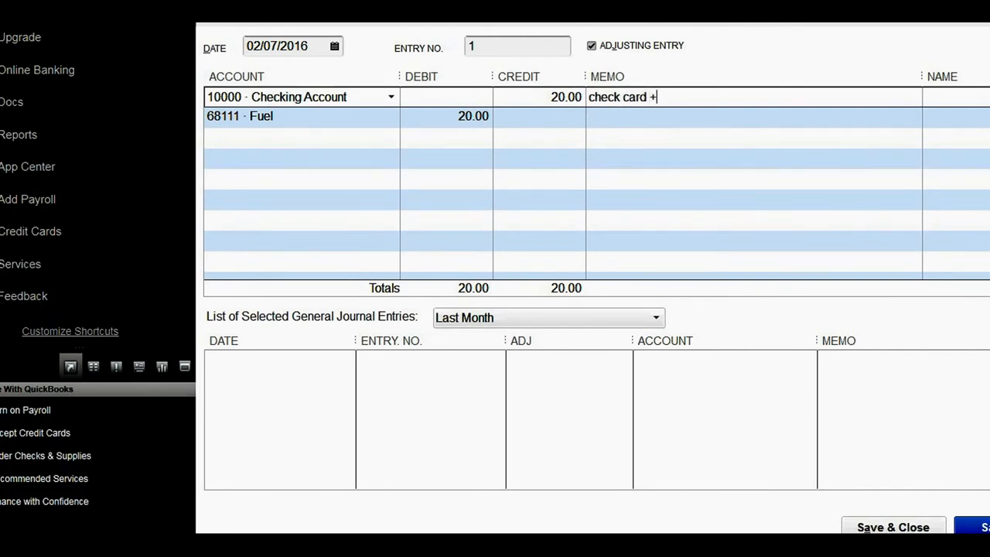
{"action": "type", "text": " Gas"}
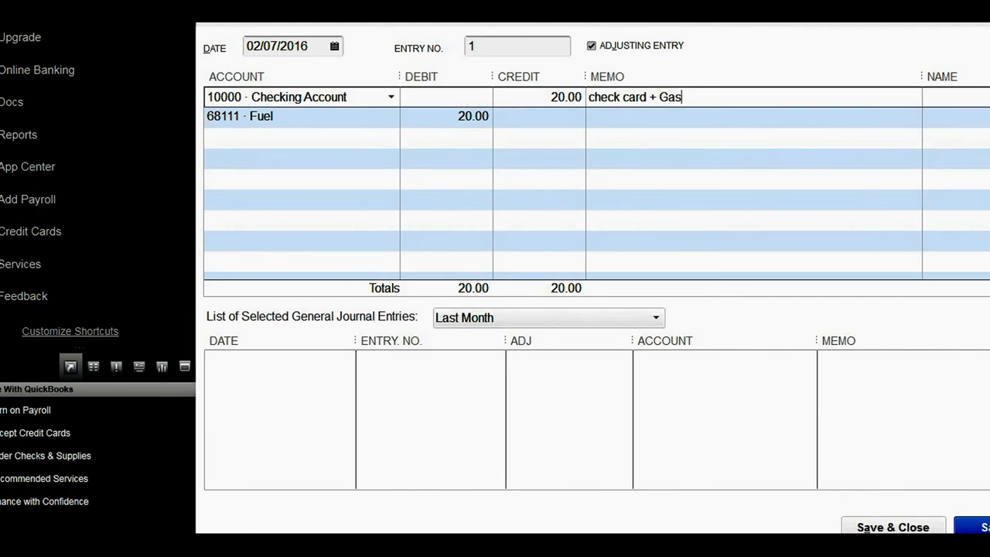
{"action": "key", "text": "BackSpace"}
{"action": "key", "text": "BackSpace"}
{"action": "key", "text": "BackSpace"}
{"action": "type", "text": "gas station"}
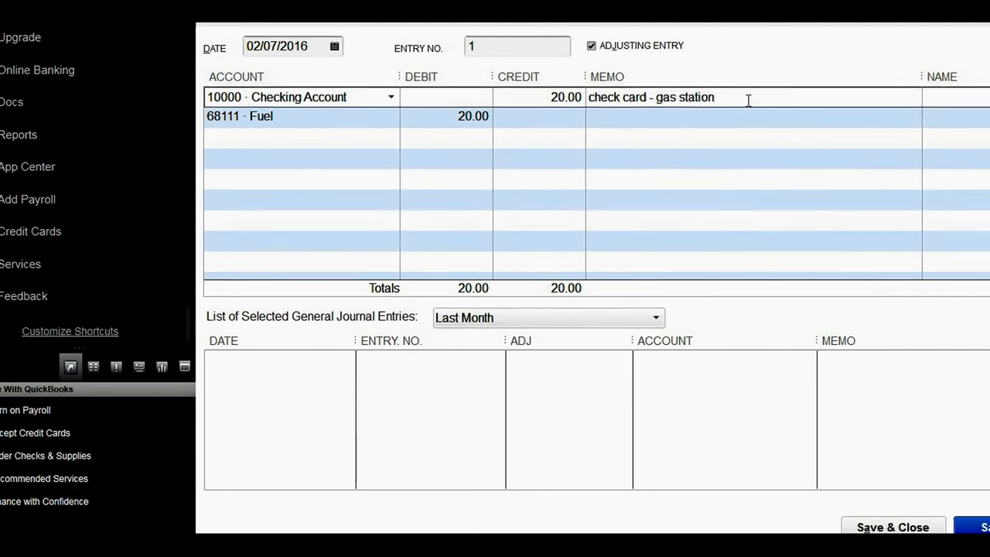
{"action": "left_click_drag", "start_coordinate": [657, 97], "coordinate": [663, 91]}
{"action": "left_click", "coordinate": [755, 95]}
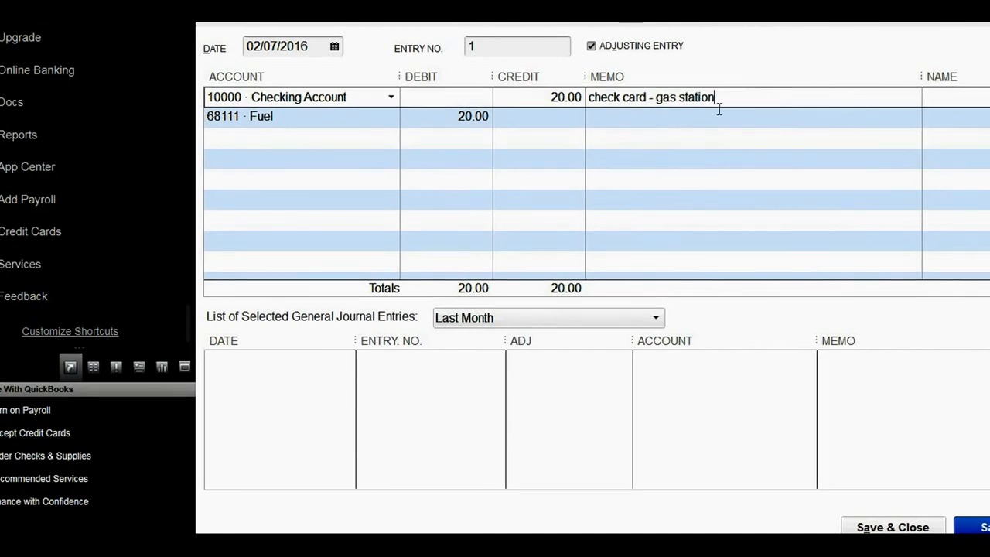
{"action": "left_click", "coordinate": [613, 119]}
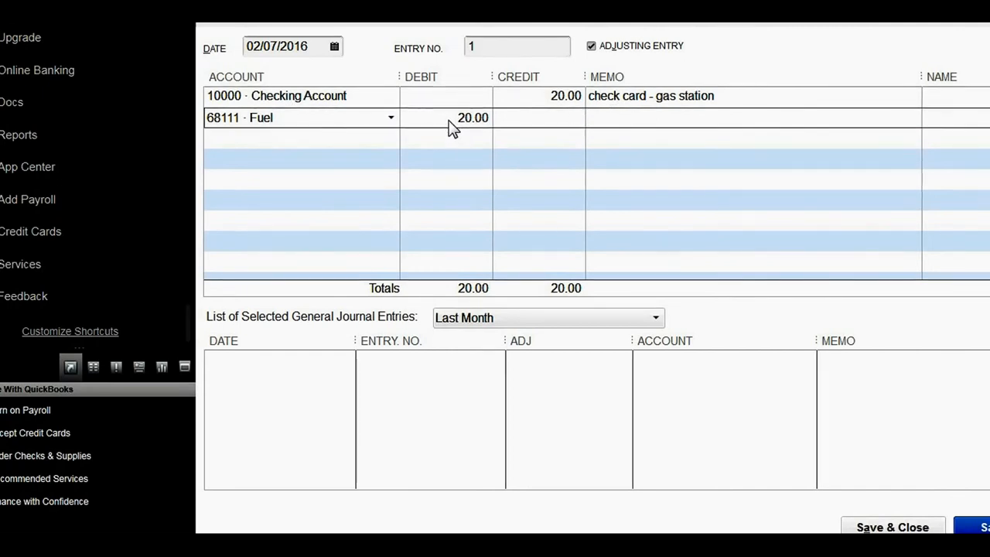
{"action": "left_click", "coordinate": [480, 45]}
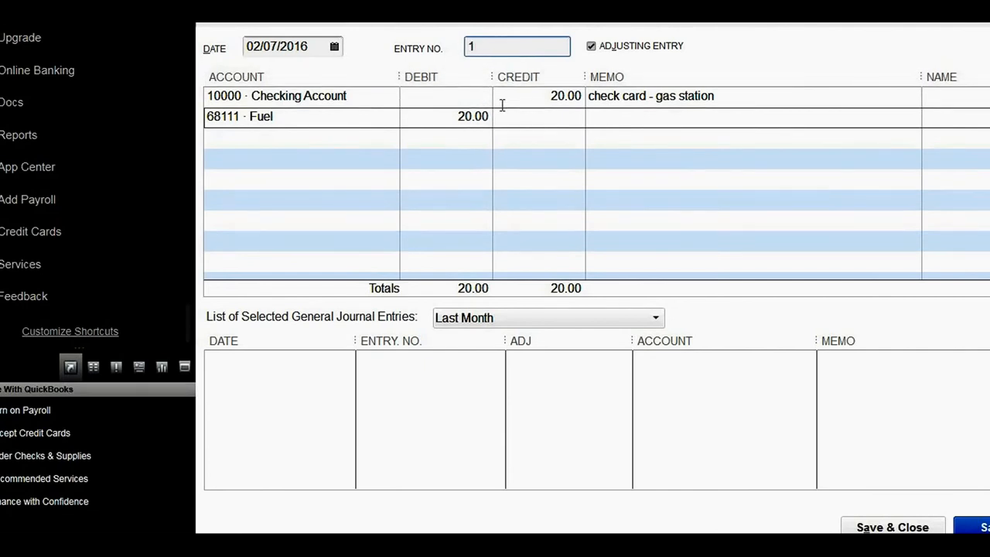
{"action": "left_click", "coordinate": [515, 150]}
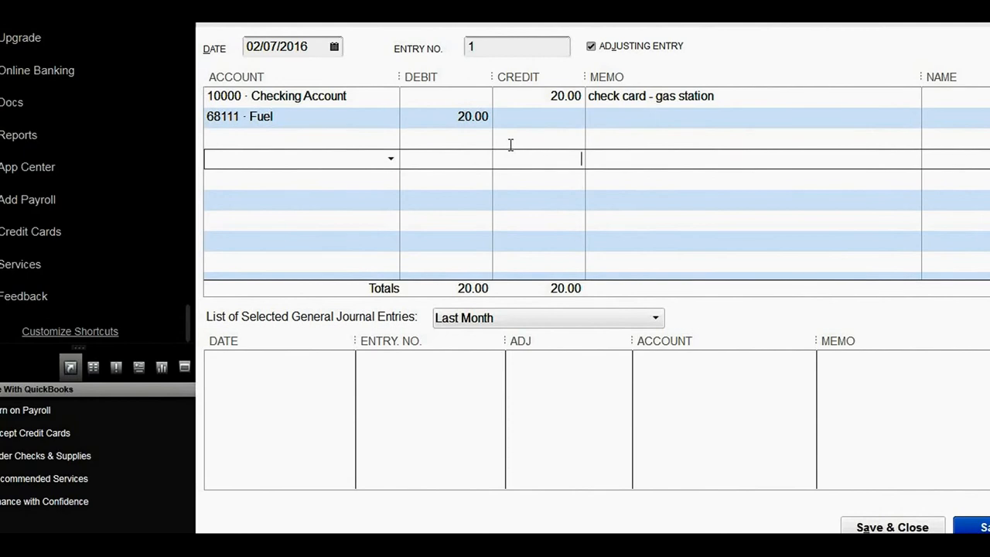
{"action": "left_click", "coordinate": [375, 98]}
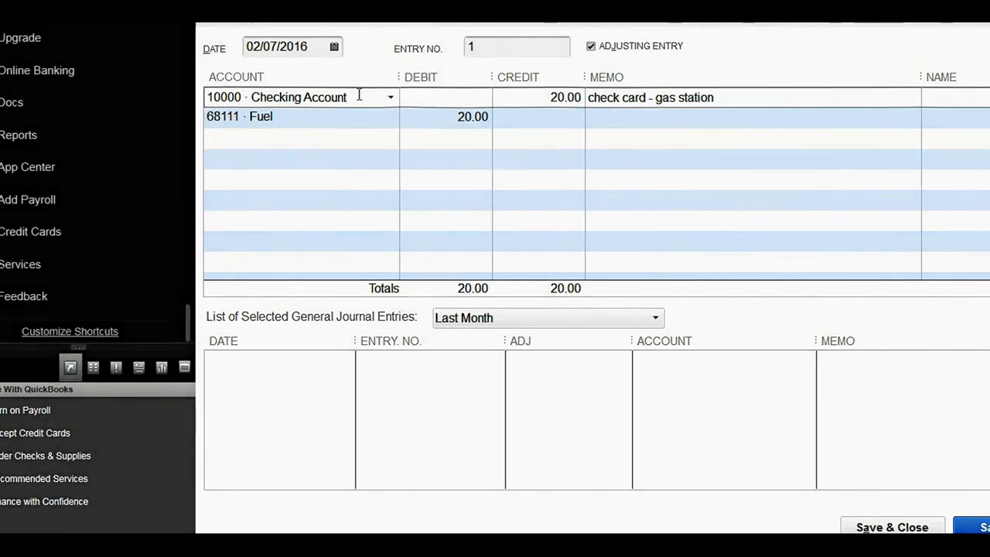
{"action": "left_click", "coordinate": [390, 98]}
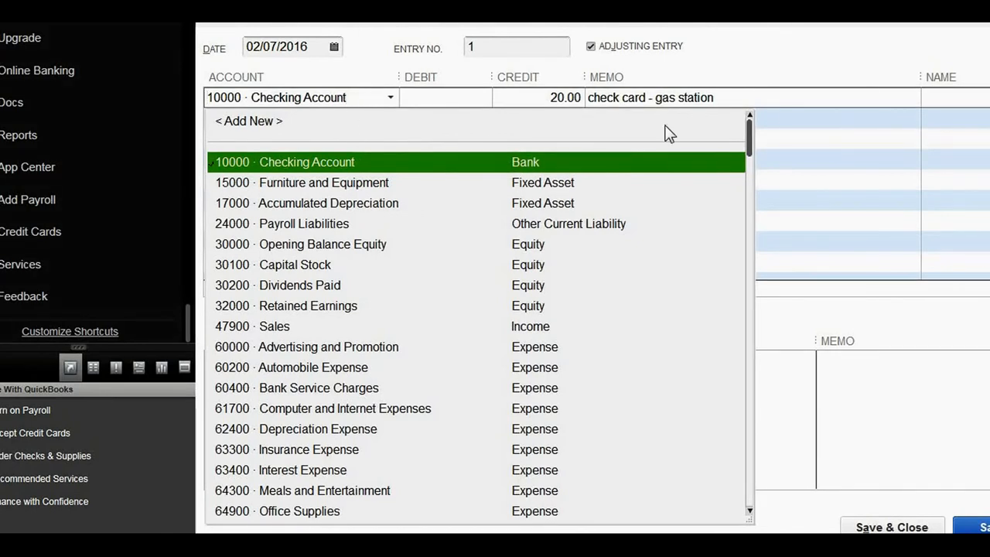
{"action": "left_click", "coordinate": [854, 98]}
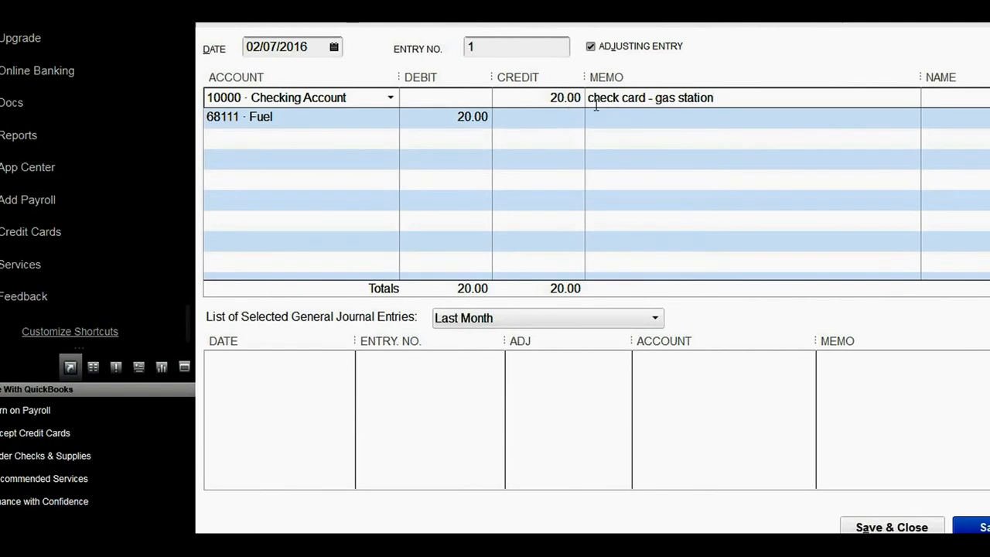
{"action": "left_click", "coordinate": [444, 139]}
{"action": "left_click", "coordinate": [443, 120]}
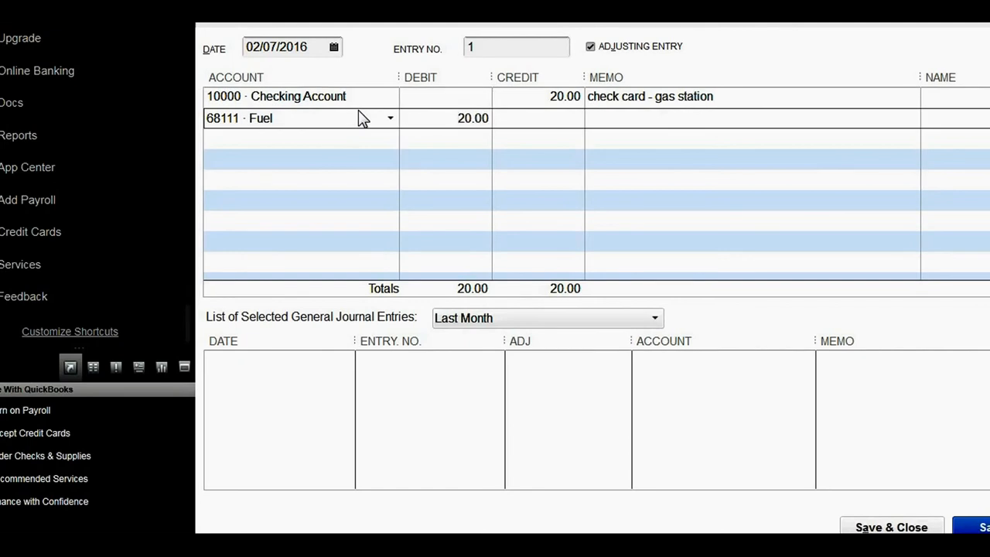
{"action": "left_click", "coordinate": [483, 146]}
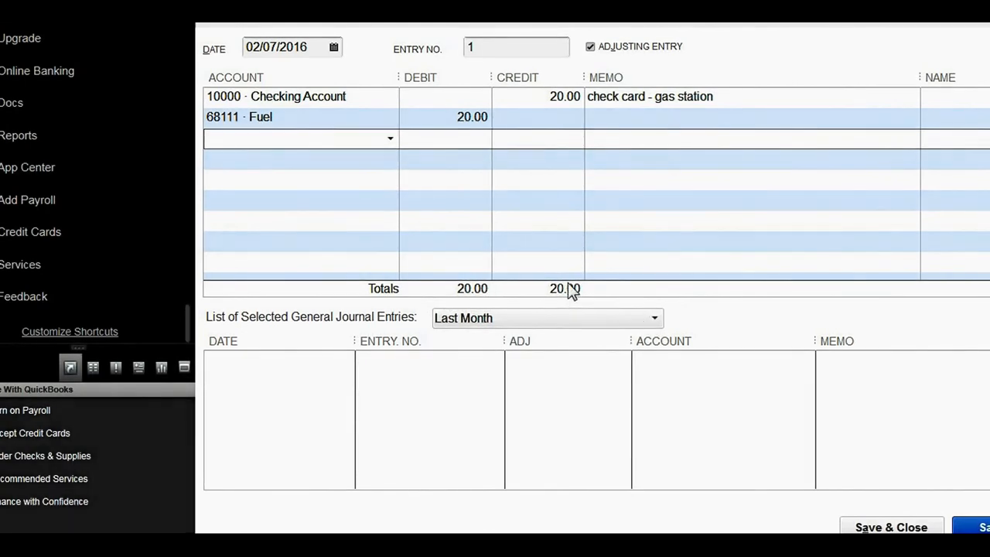
Look through the available accounts for the third journal line
{"action": "left_click", "coordinate": [371, 137]}
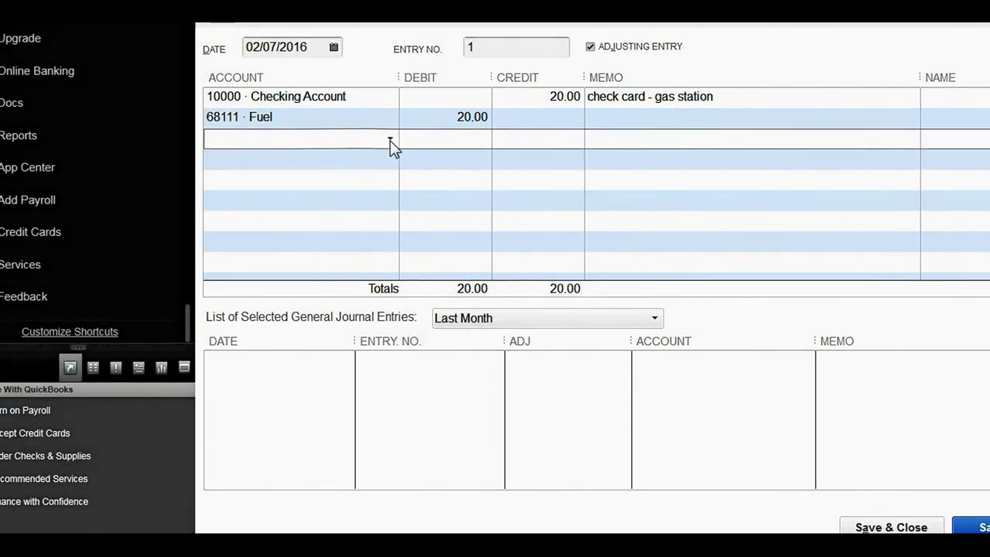
{"action": "left_click", "coordinate": [389, 138]}
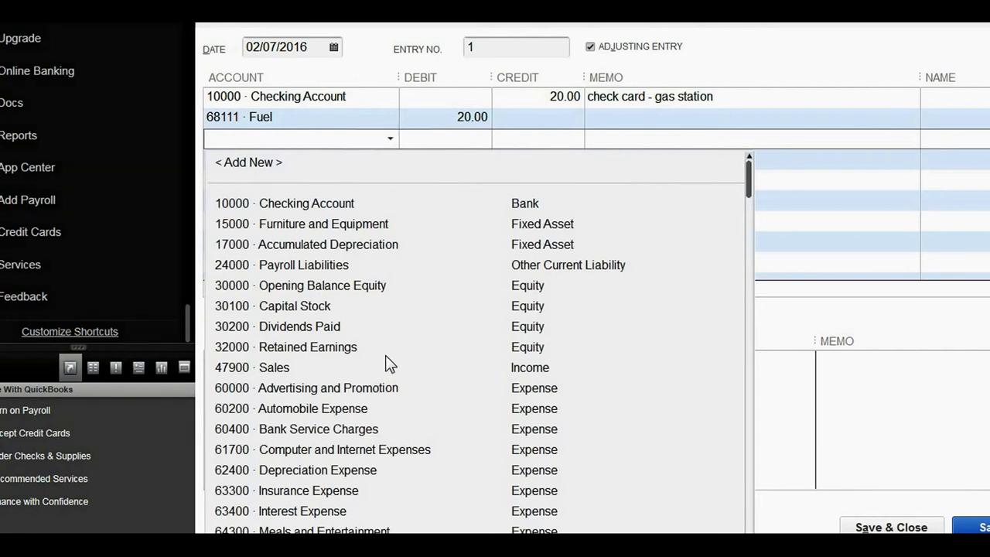
{"action": "scroll", "coordinate": [385, 360], "scroll_direction": "down", "scroll_amount": 1}
{"action": "scroll", "coordinate": [418, 396], "scroll_direction": "down", "scroll_amount": 1}
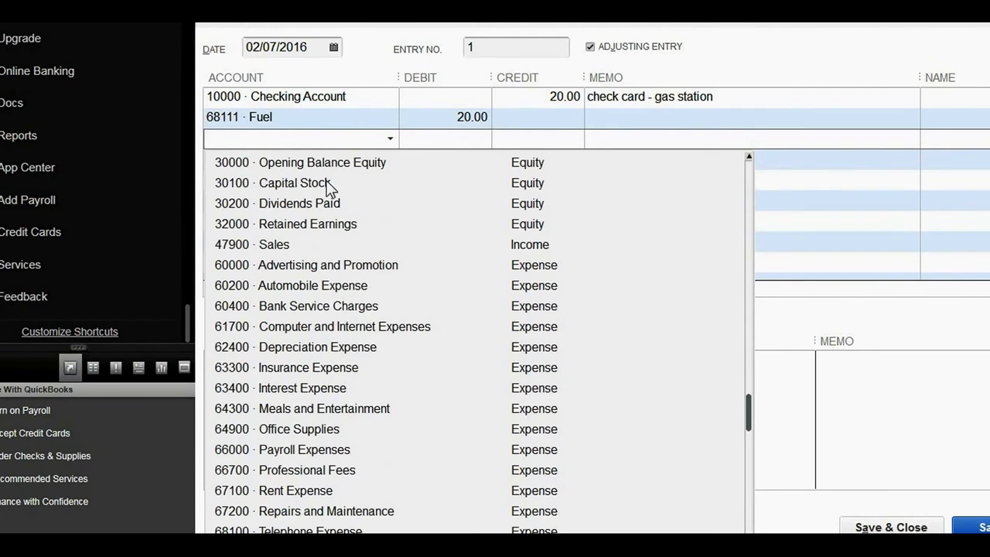
{"action": "left_click", "coordinate": [325, 138]}
{"action": "left_click", "coordinate": [389, 140]}
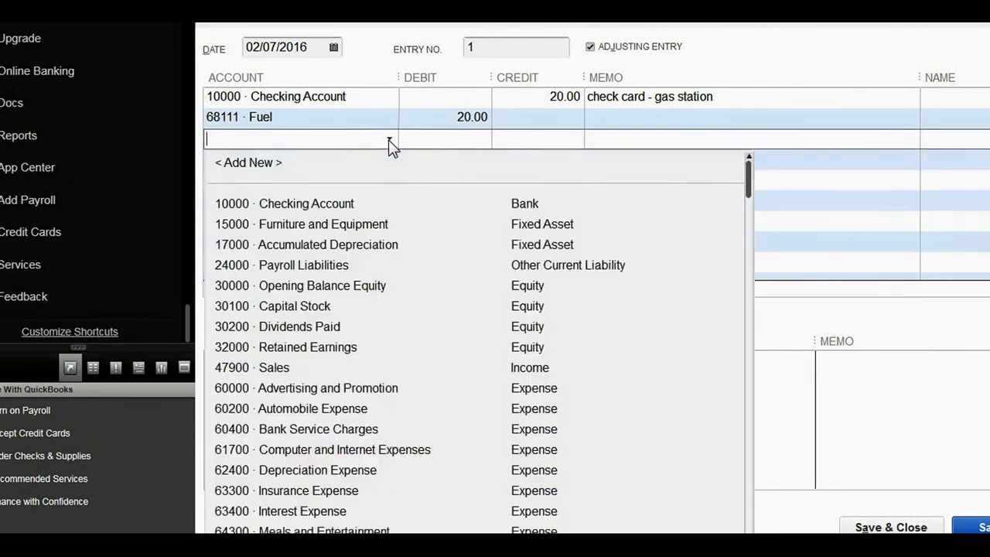
{"action": "scroll", "coordinate": [402, 308], "scroll_direction": "down", "scroll_amount": 2}
{"action": "scroll", "coordinate": [387, 340], "scroll_direction": "up", "scroll_amount": 3}
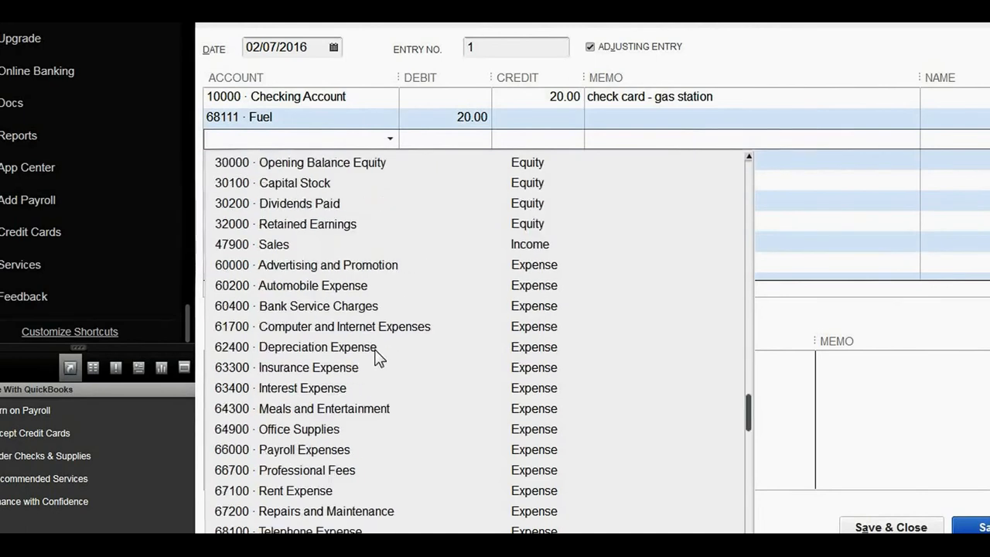
{"action": "right_click", "coordinate": [971, 544]}
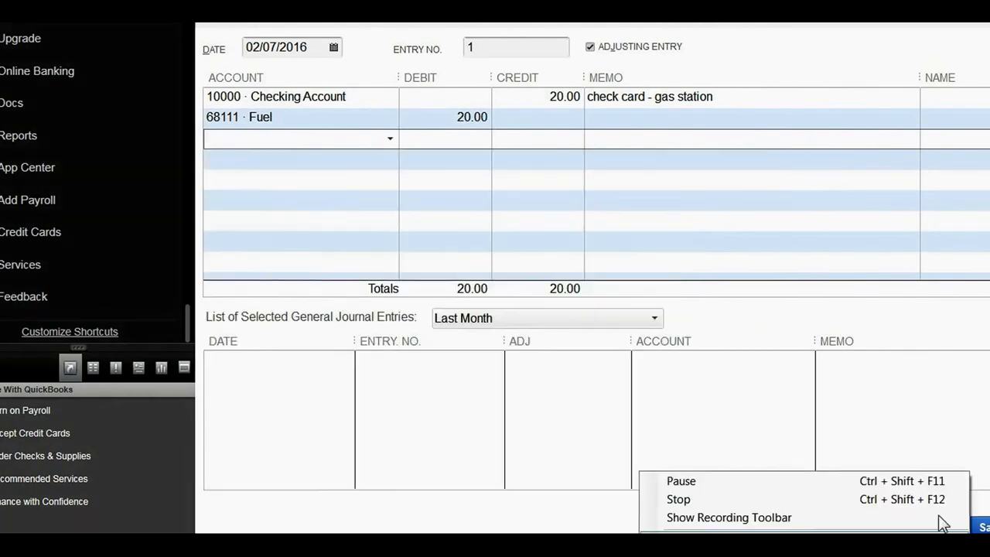
{"action": "left_click", "coordinate": [842, 483]}
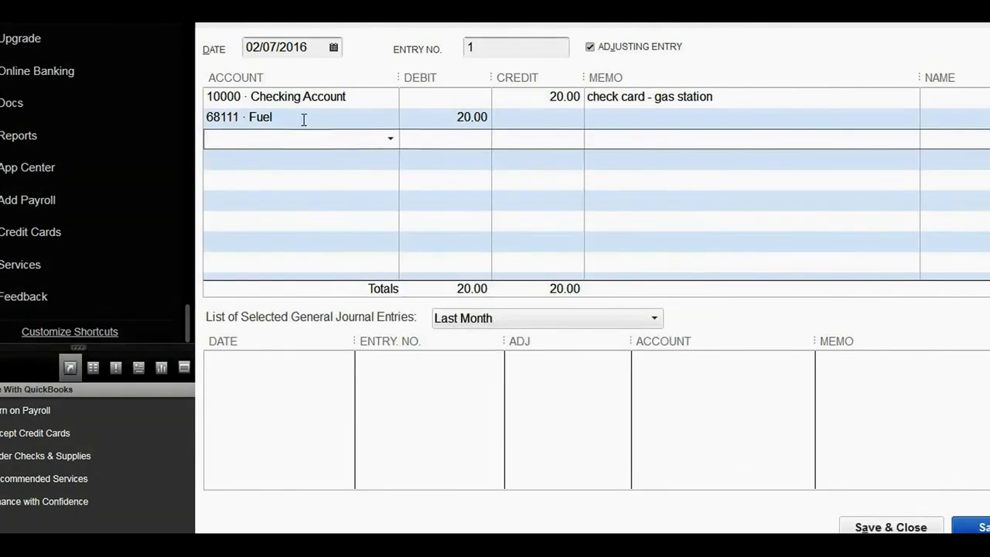
Create a new expense account named Automotive, numbered 68101, for the third journal line and save it
{"action": "left_click", "coordinate": [390, 138]}
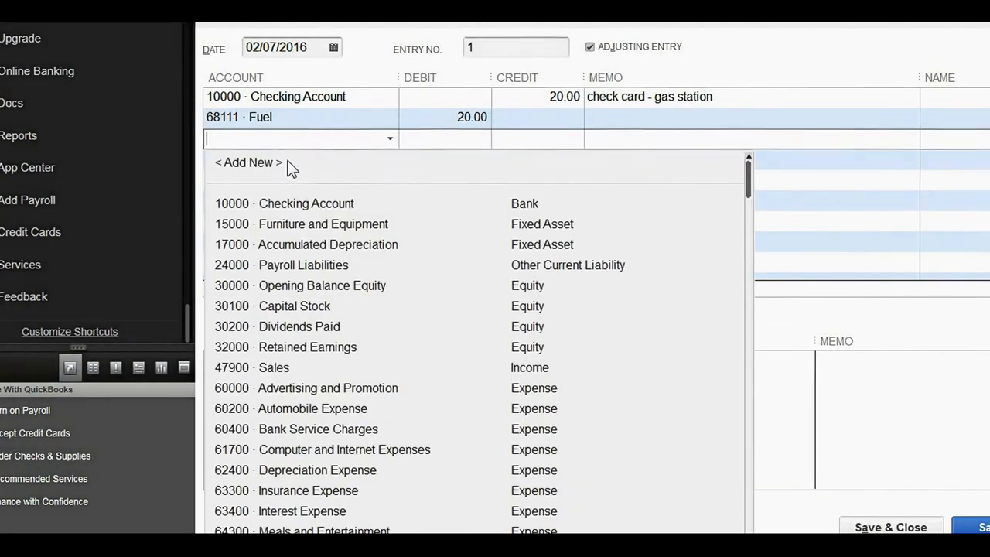
{"action": "left_click", "coordinate": [287, 163]}
{"action": "left_click", "coordinate": [407, 136]}
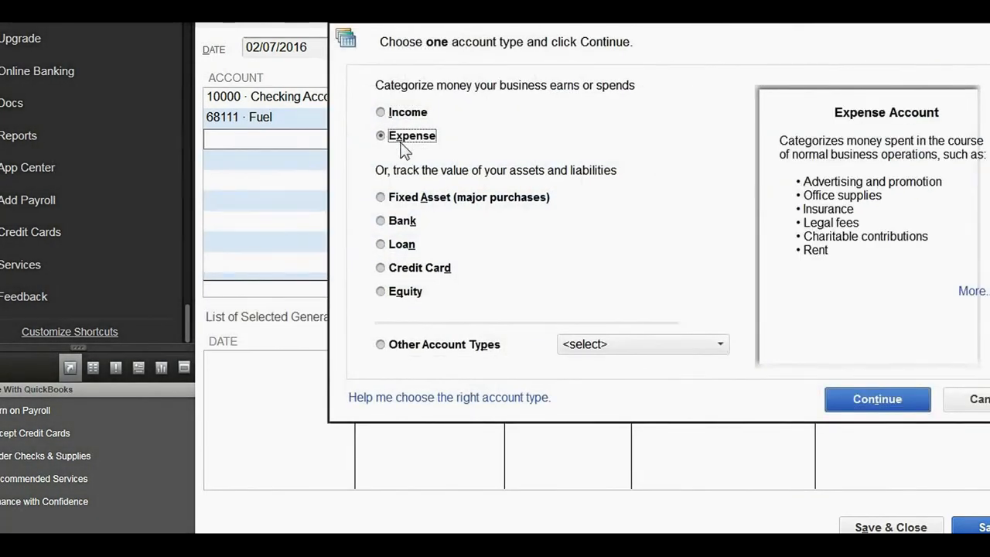
{"action": "left_click", "coordinate": [866, 402]}
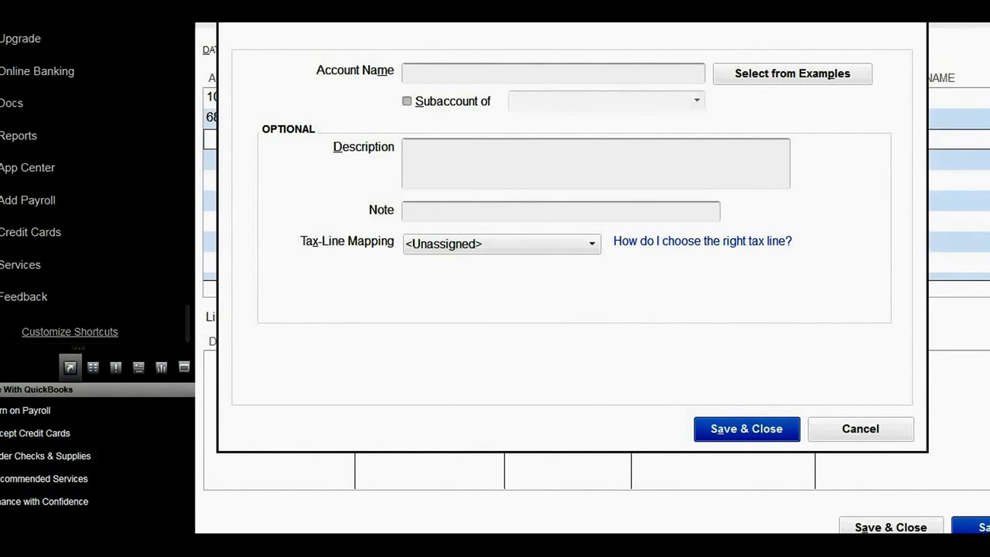
{"action": "left_click", "coordinate": [538, 75]}
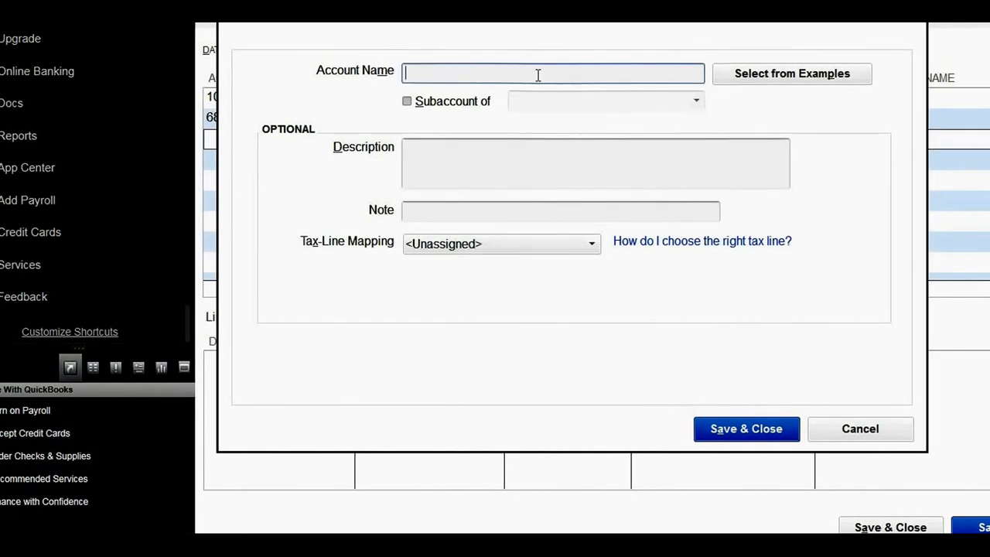
{"action": "type", "text": "Auto"}
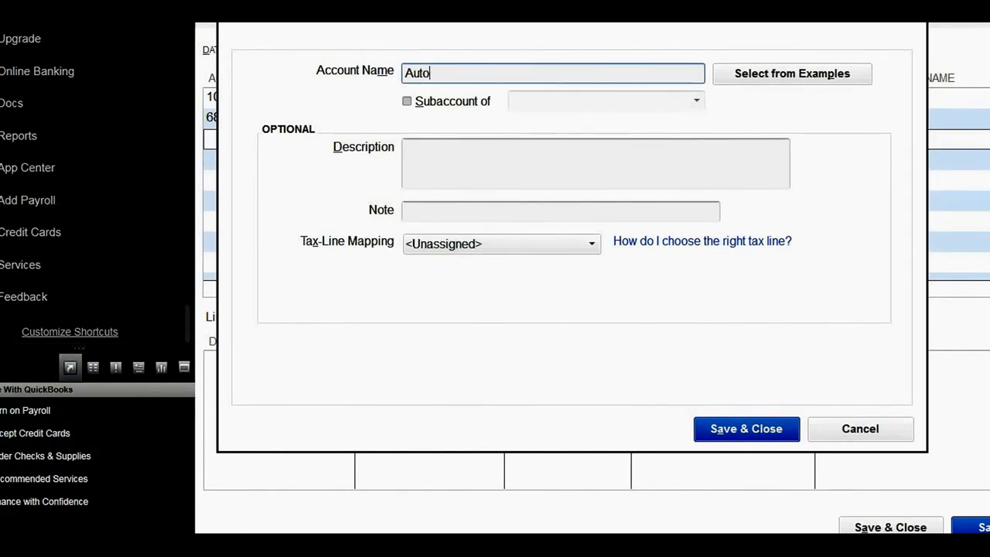
{"action": "type", "text": "motive"}
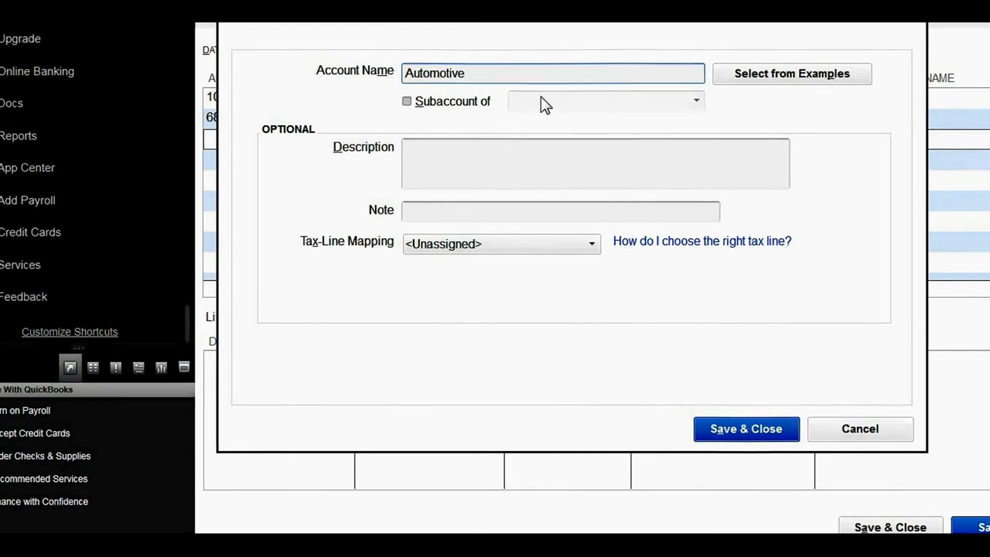
{"action": "left_click", "coordinate": [754, 434]}
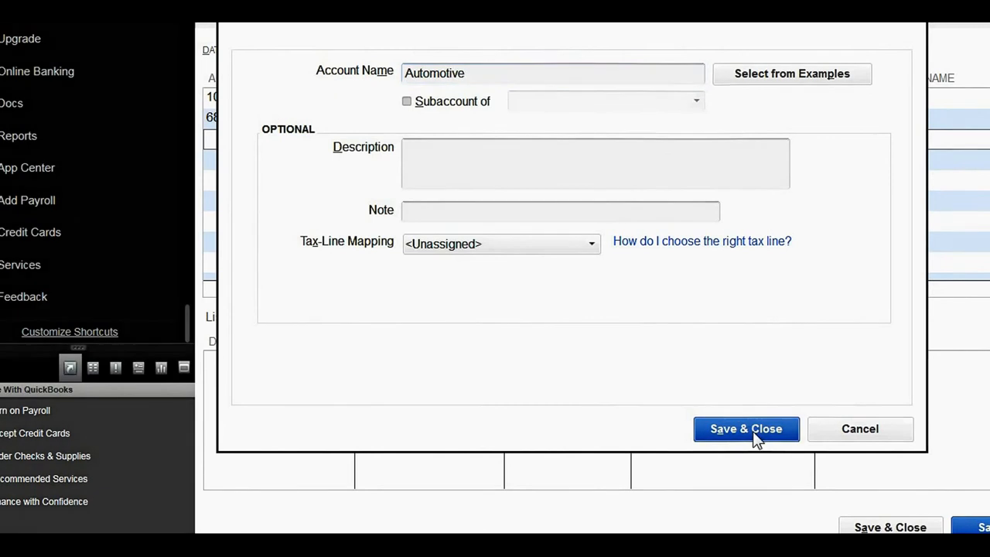
{"action": "left_click", "coordinate": [575, 133]}
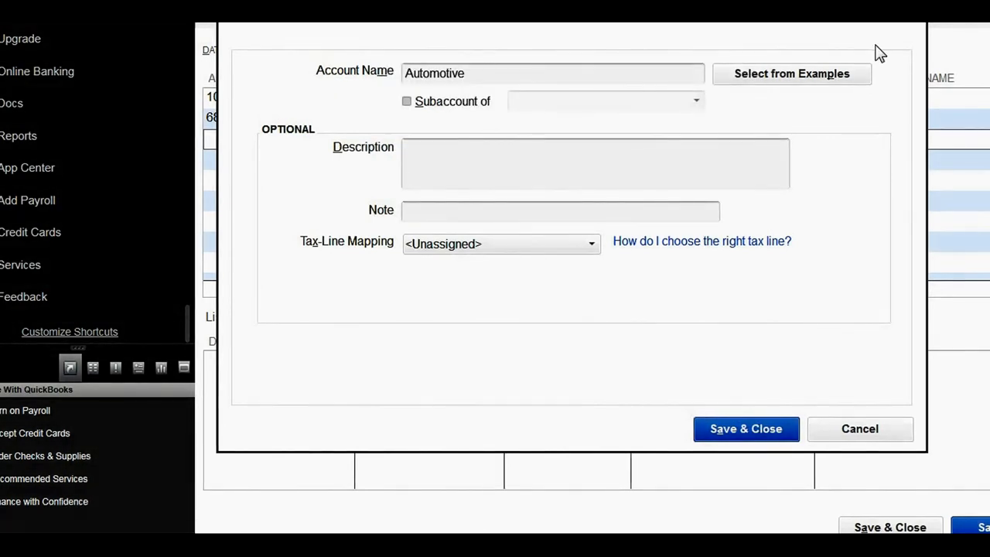
{"action": "left_click", "coordinate": [745, 428]}
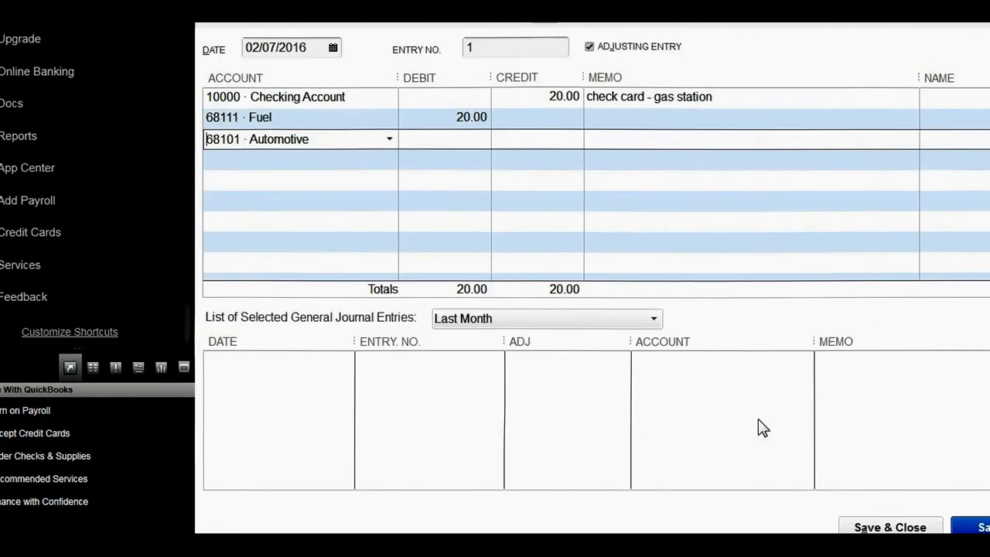
{"action": "left_click", "coordinate": [344, 154]}
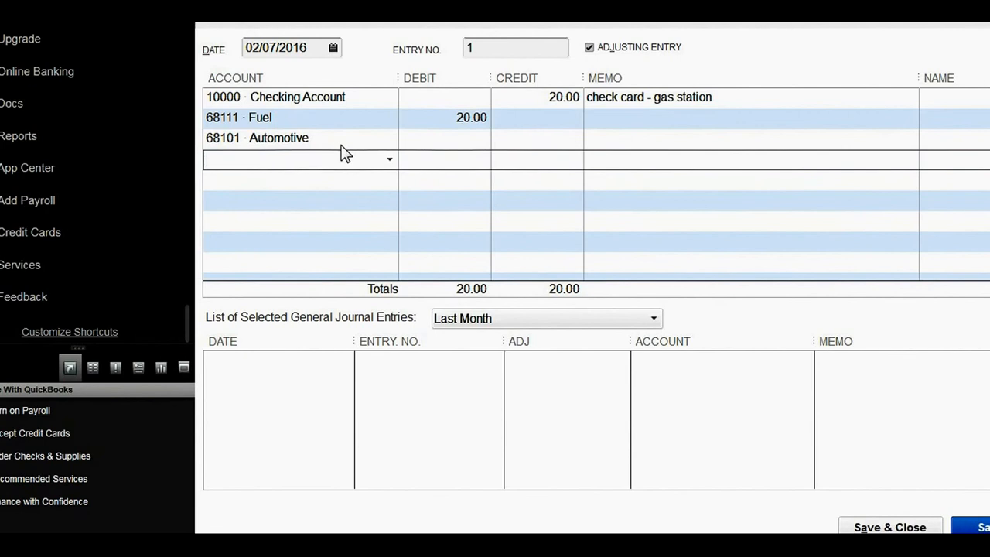
{"action": "type", "text": "Automobile Expense"}
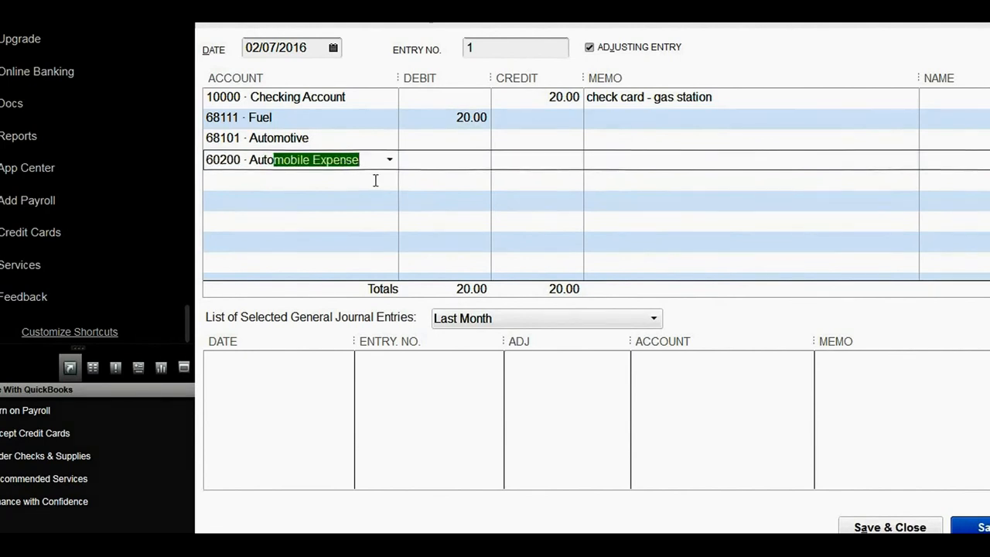
{"action": "left_click", "coordinate": [375, 180]}
{"action": "left_click", "coordinate": [373, 158]}
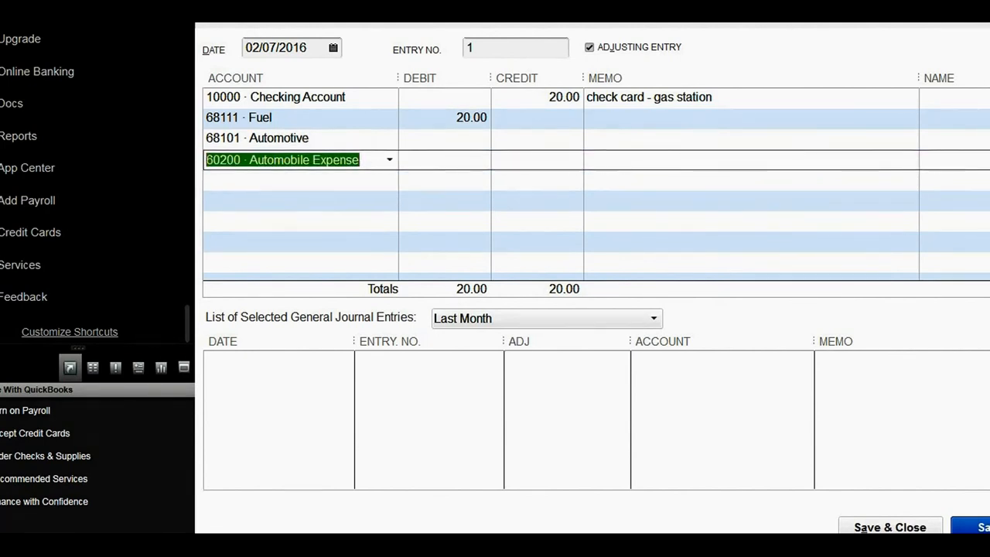
{"action": "key", "text": "BackSpace"}
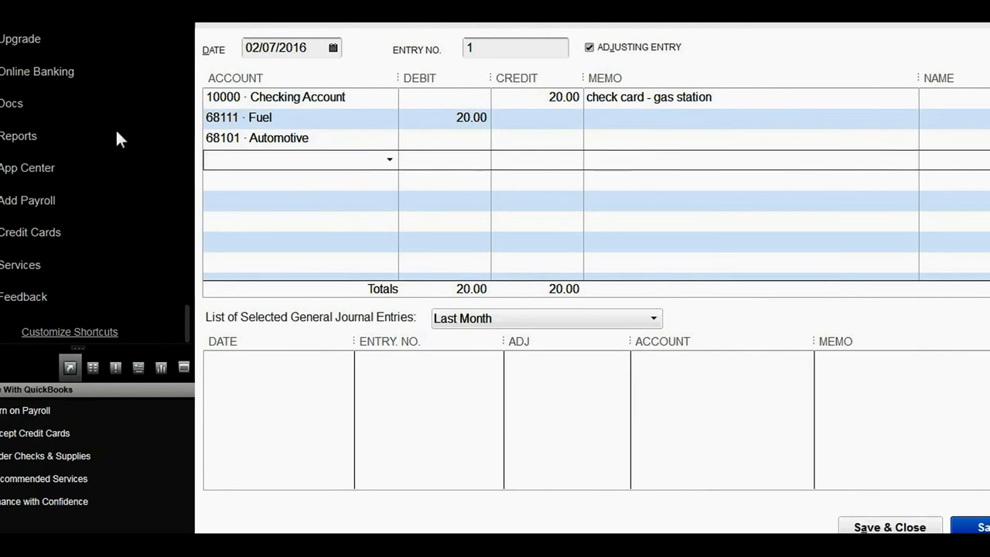
Change the account on the third journal line to 60200 Automobile Expense
{"action": "left_click", "coordinate": [355, 140]}
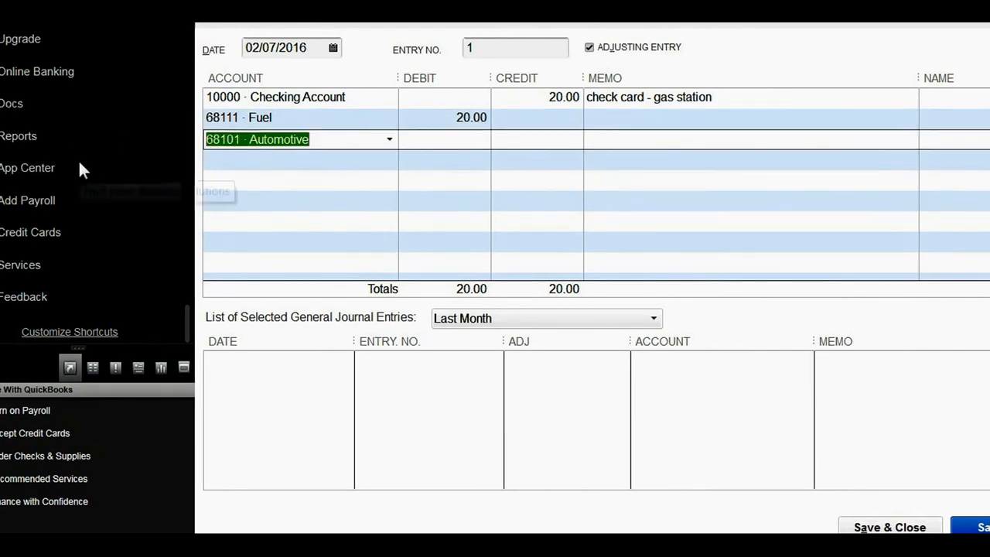
{"action": "type", "text": "Auto"}
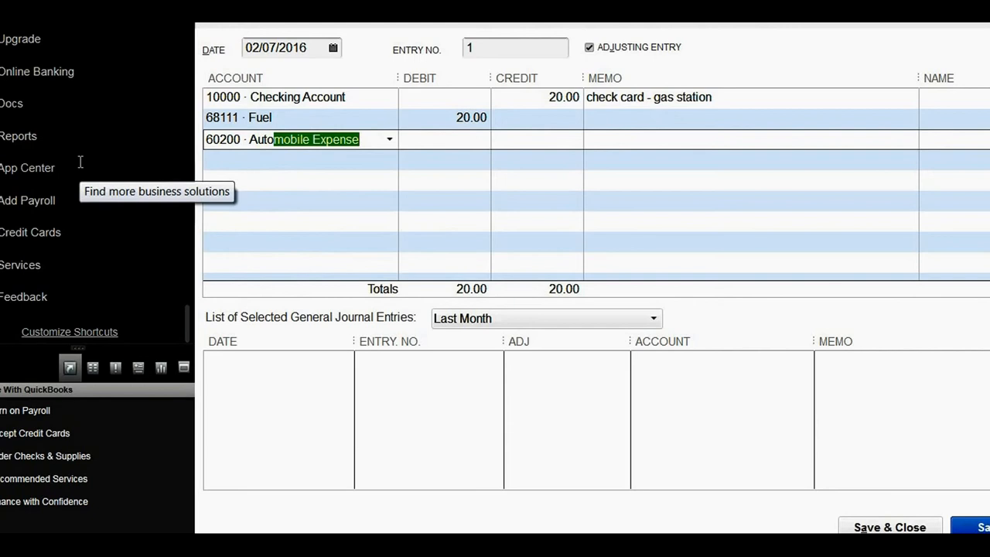
{"action": "key", "text": "Tab"}
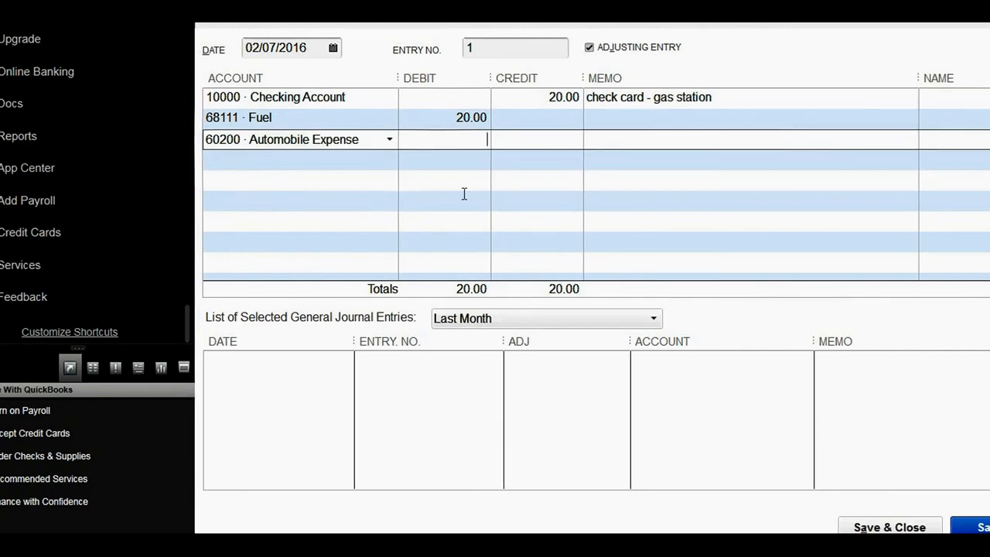
Set the debit on the Fuel line to 10 and the debit on the Automobile Expense line to 10
{"action": "left_click", "coordinate": [446, 118]}
{"action": "left_click_drag", "start_coordinate": [450, 118], "coordinate": [636, 108]}
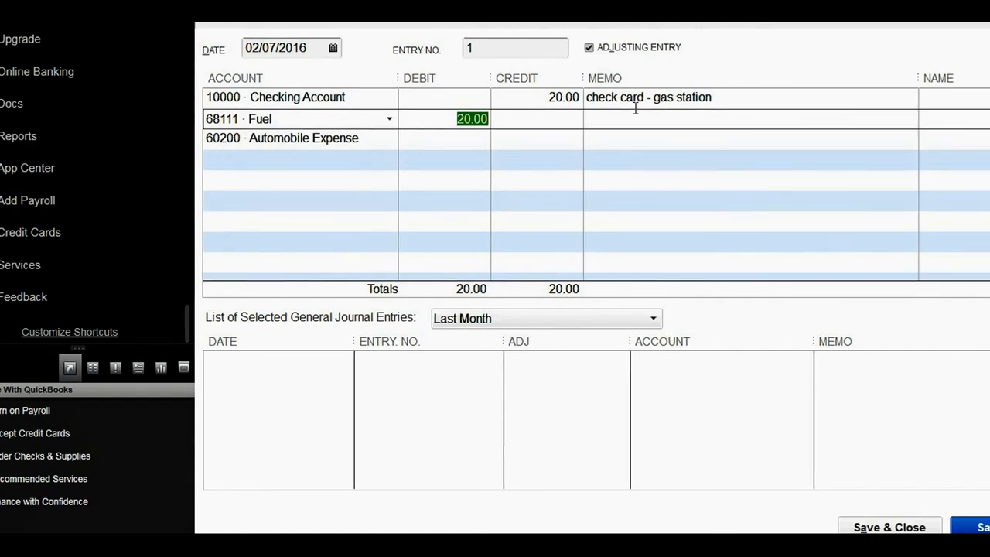
{"action": "type", "text": "10"}
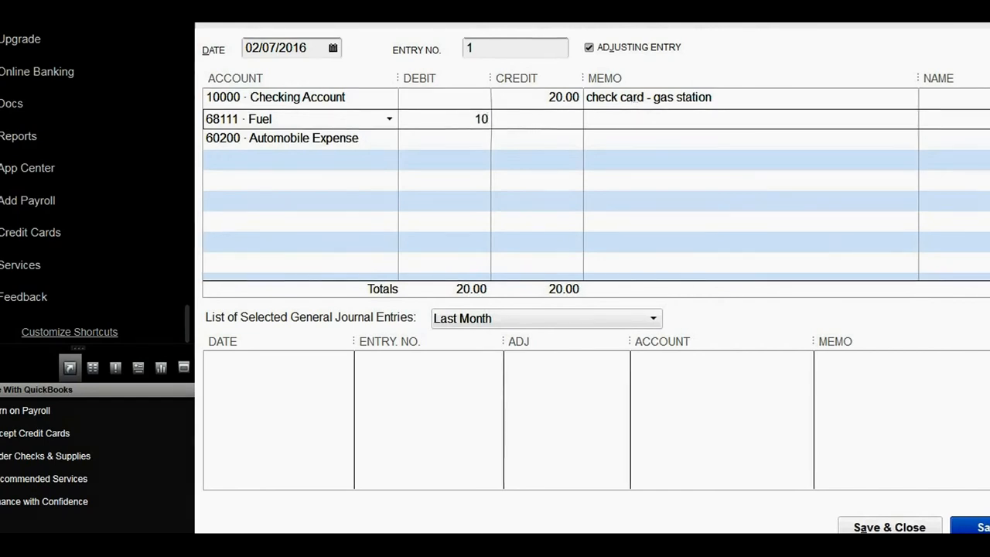
{"action": "left_click", "coordinate": [477, 140]}
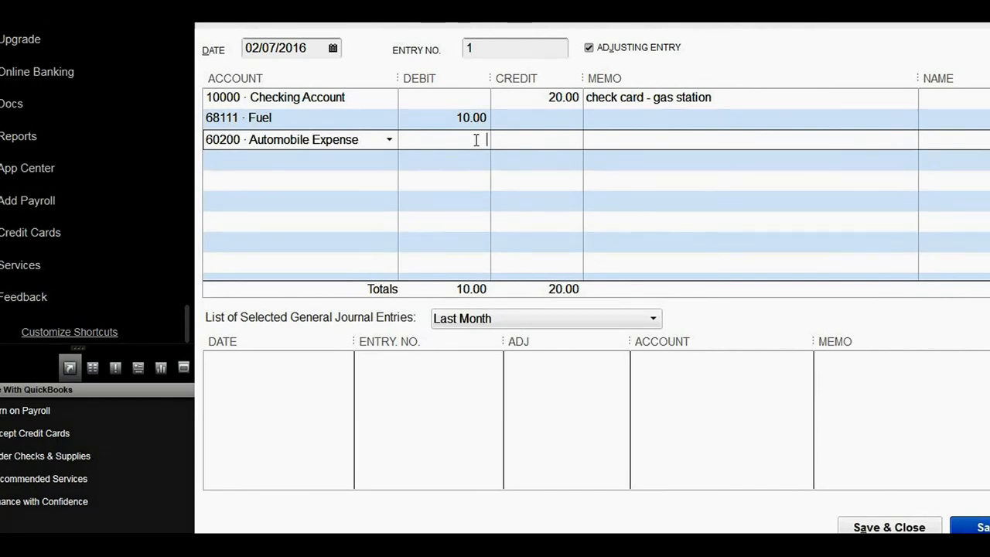
{"action": "type", "text": "10"}
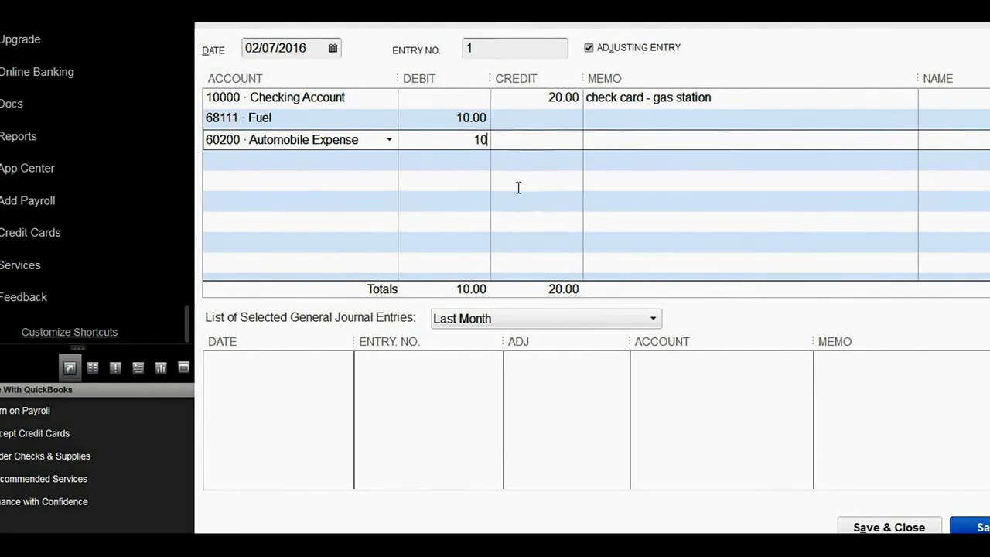
{"action": "left_click", "coordinate": [516, 187]}
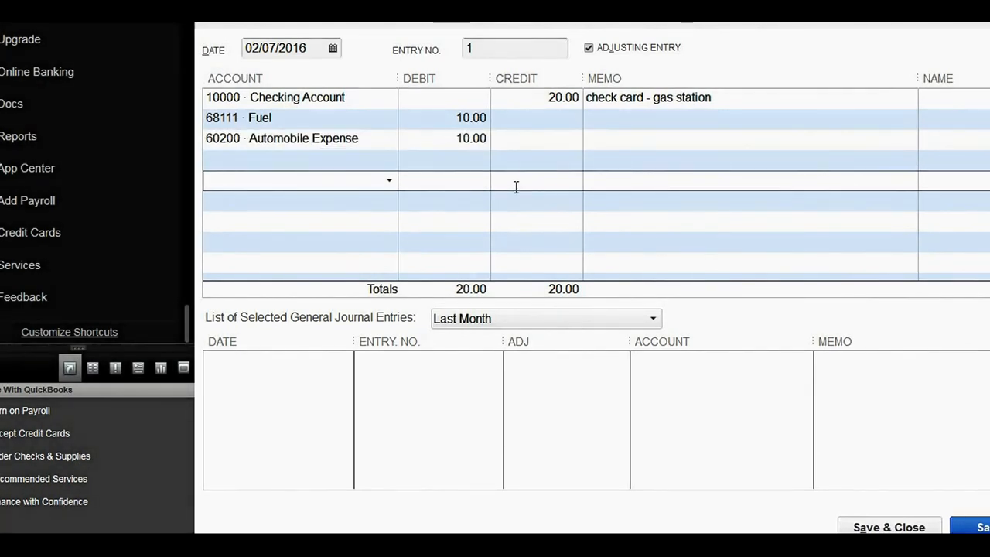
Set the credit on the Checking Account line to 27.83
{"action": "left_click", "coordinate": [530, 101]}
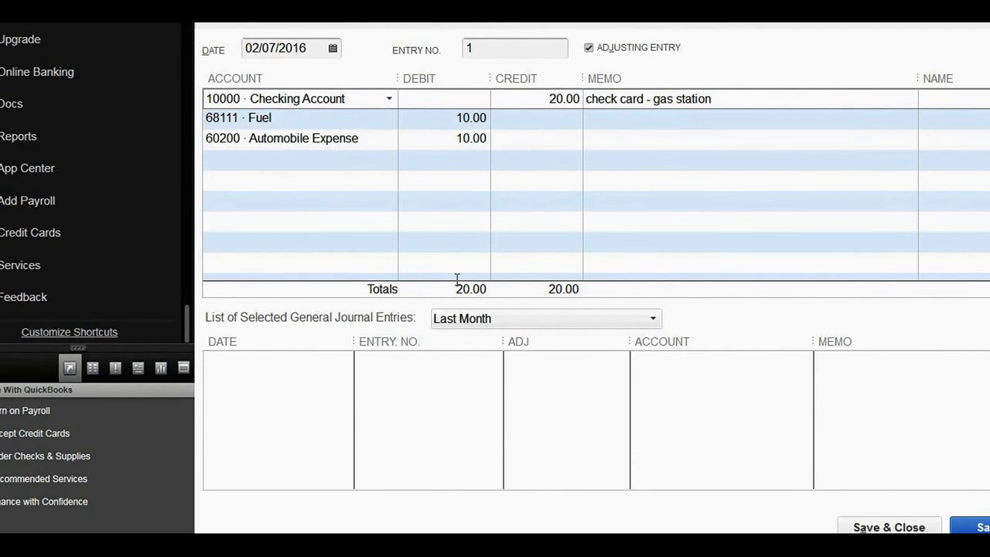
{"action": "left_click", "coordinate": [569, 98]}
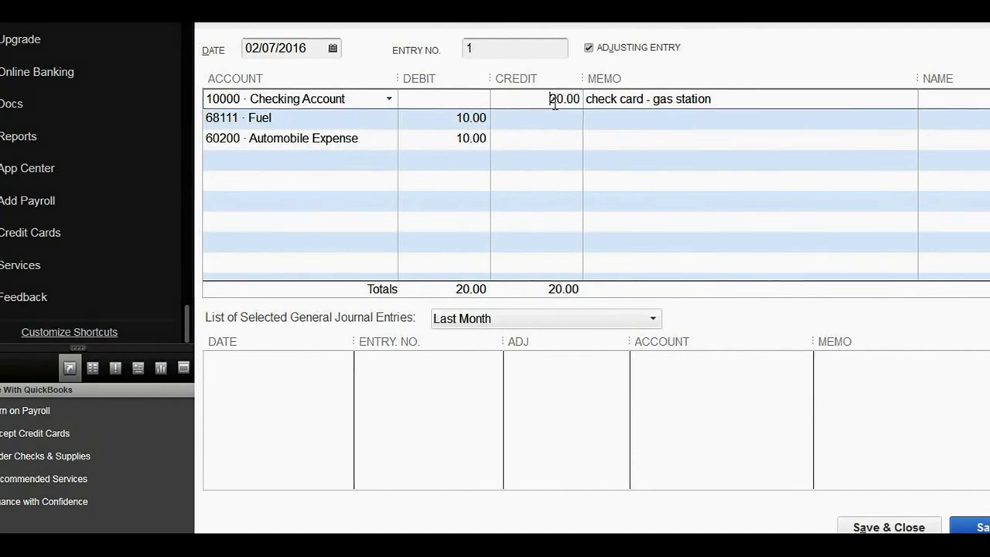
{"action": "left_click", "coordinate": [442, 121]}
{"action": "left_click", "coordinate": [535, 97]}
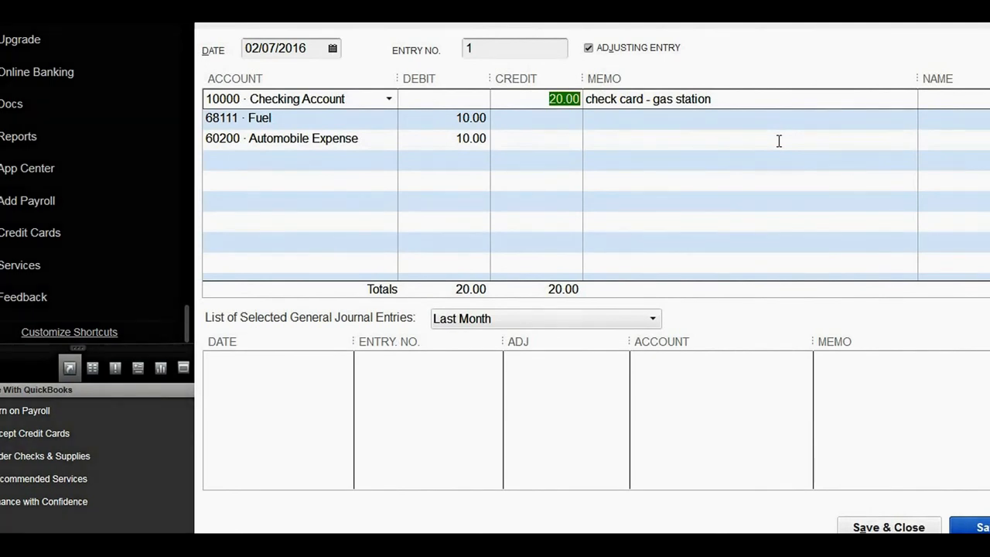
{"action": "type", "text": "27.83"}
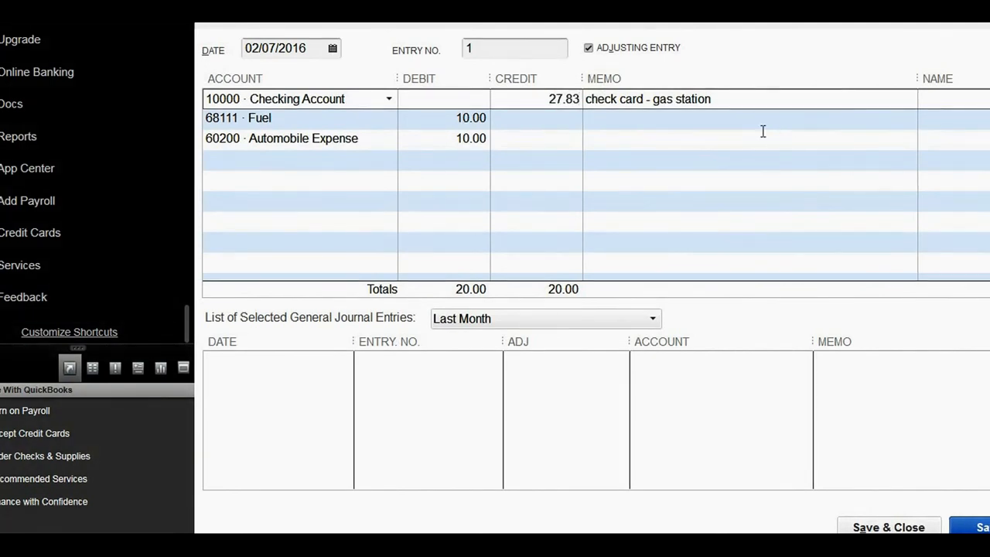
Set the debit on the Automobile Expense line to 6.40
{"action": "left_click", "coordinate": [463, 139]}
{"action": "double_click", "coordinate": [468, 139]}
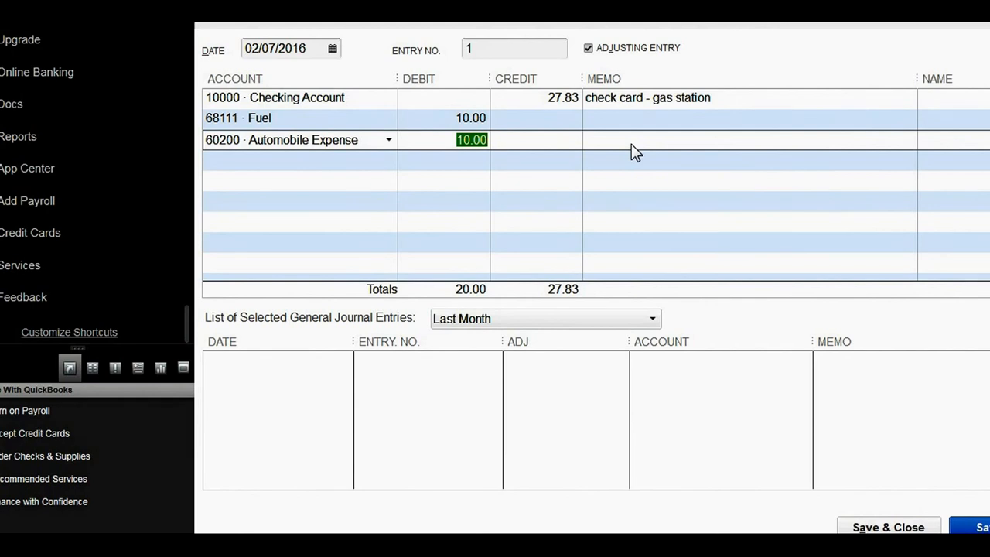
{"action": "type", "text": "6.40"}
Set the Fuel line's debit by calculating 27.83 minus 6.4 directly in the amount field
{"action": "left_click", "coordinate": [430, 117]}
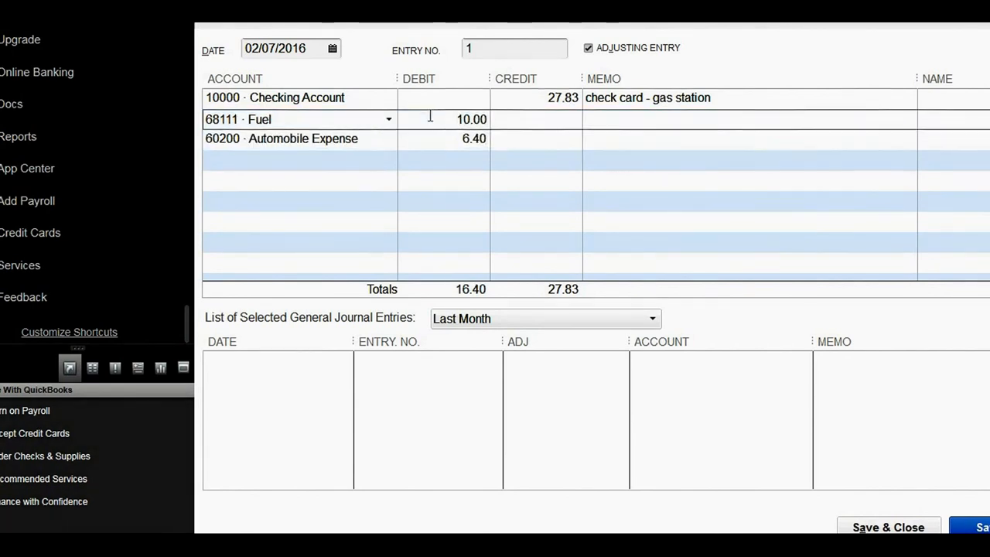
{"action": "left_click", "coordinate": [430, 117]}
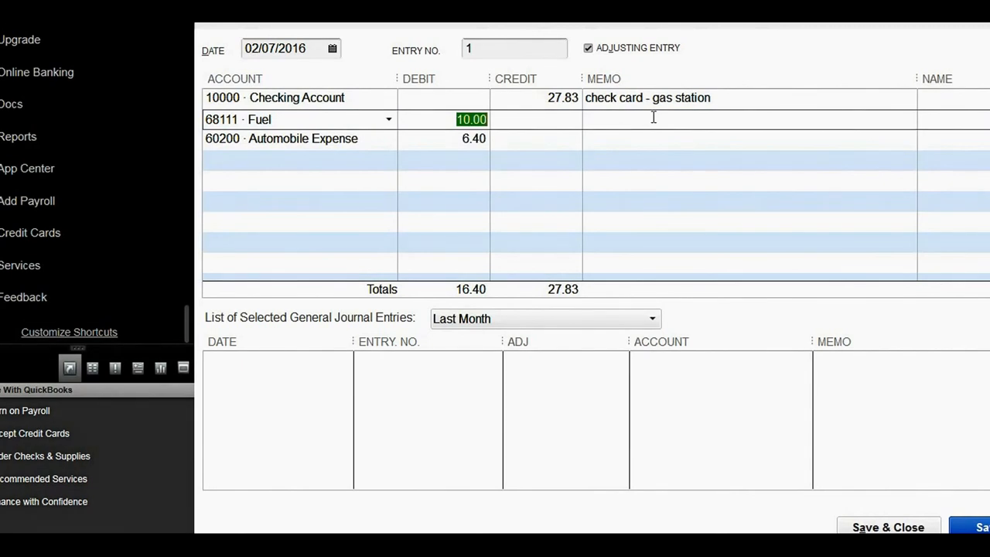
{"action": "type", "text": "27.83"}
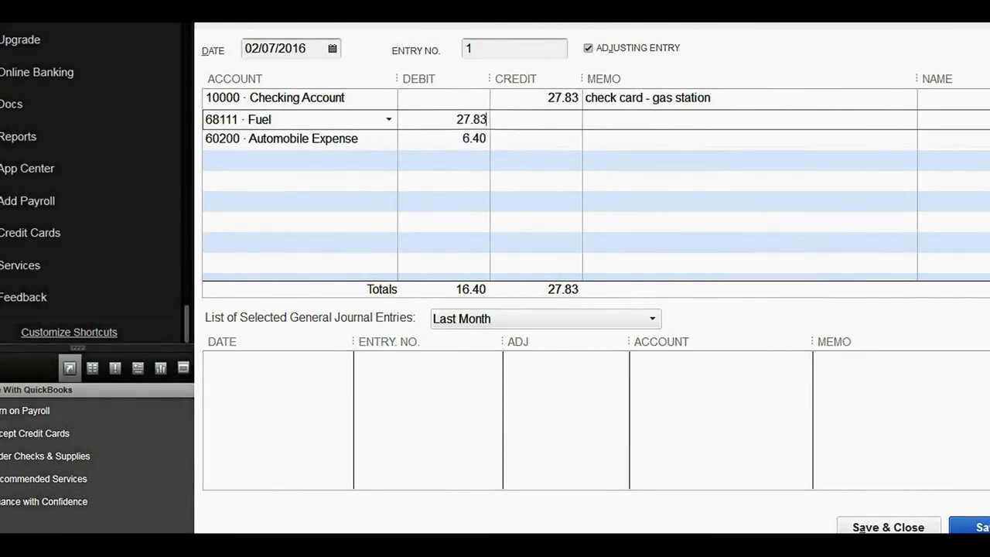
{"action": "type", "text": "-"}
{"action": "type", "text": "6.4"}
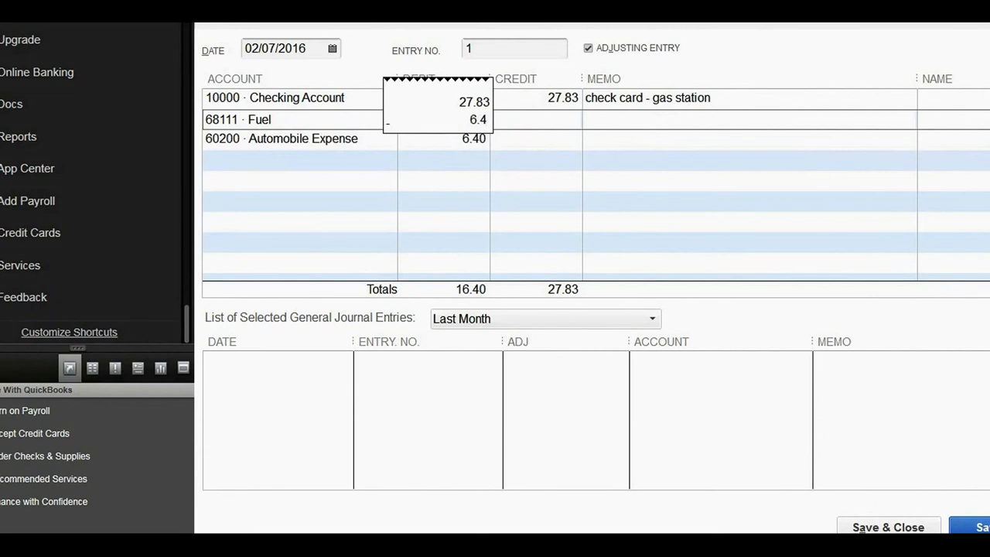
{"action": "key", "text": "Return"}
{"action": "left_click", "coordinate": [588, 159]}
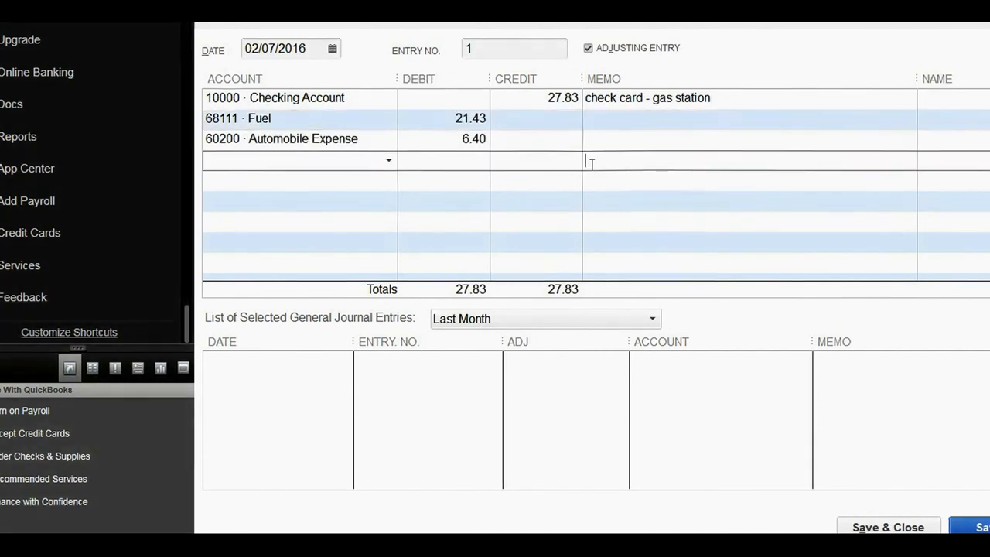
{"action": "left_click", "coordinate": [641, 200]}
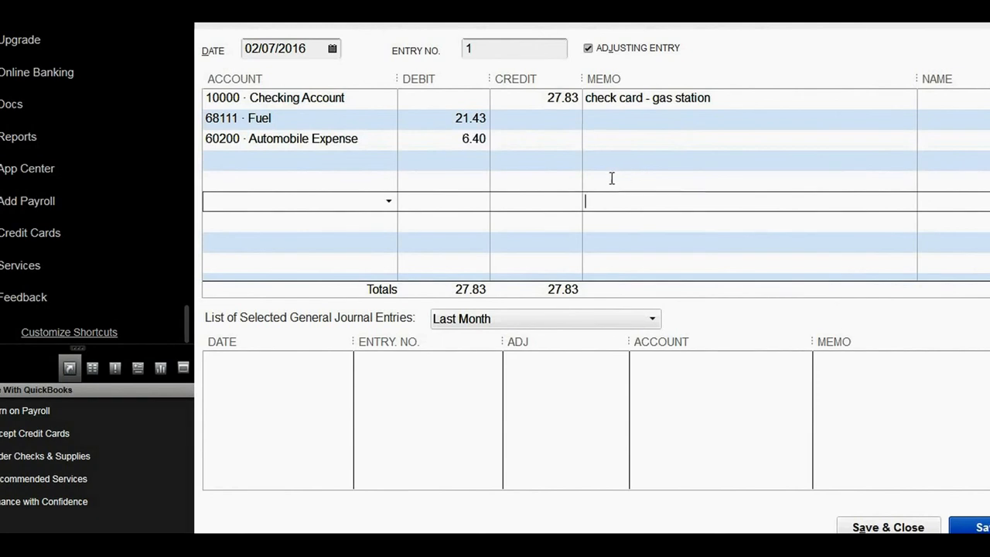
Enter the memo "car wash" on the Automobile Expense line
{"action": "left_click", "coordinate": [536, 98]}
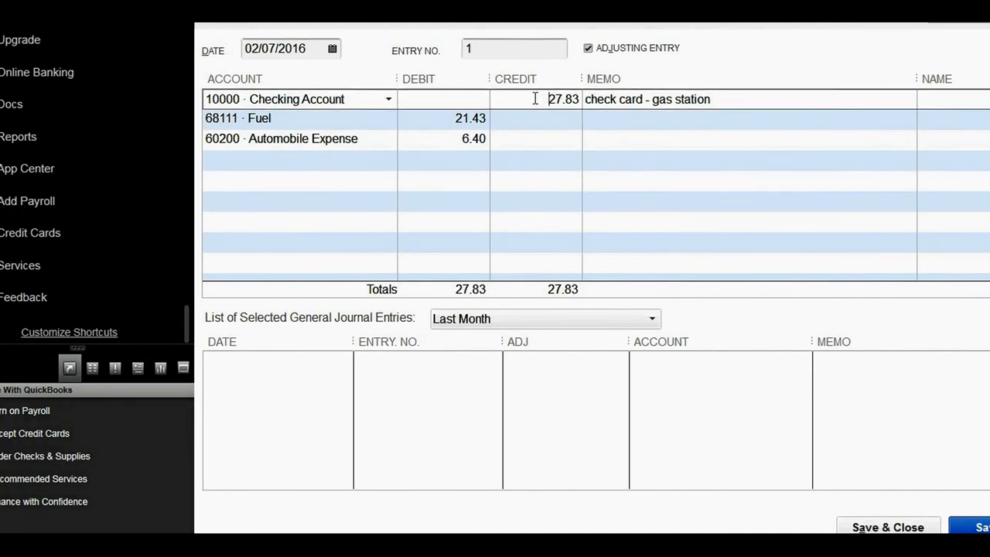
{"action": "left_click", "coordinate": [424, 138]}
{"action": "left_click", "coordinate": [653, 146]}
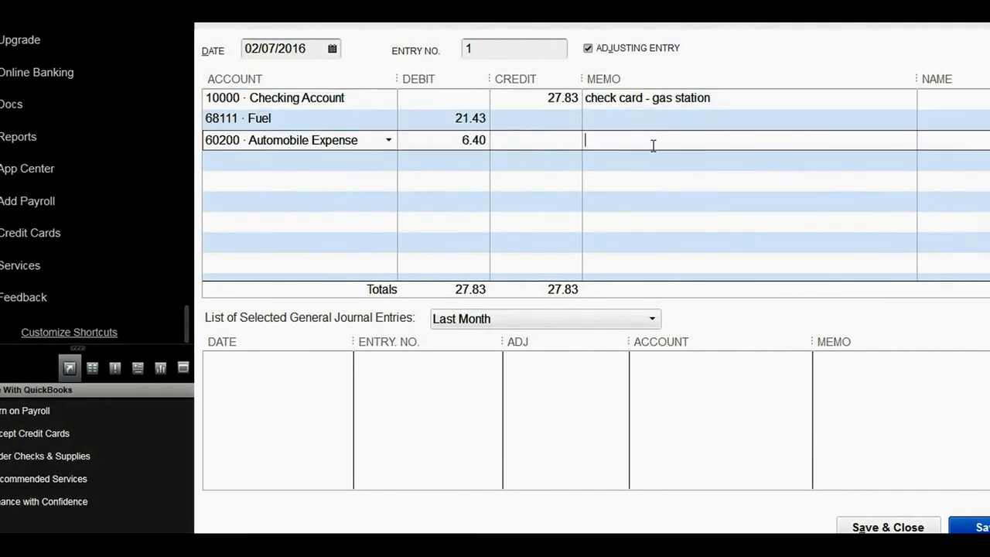
{"action": "type", "text": "car wash"}
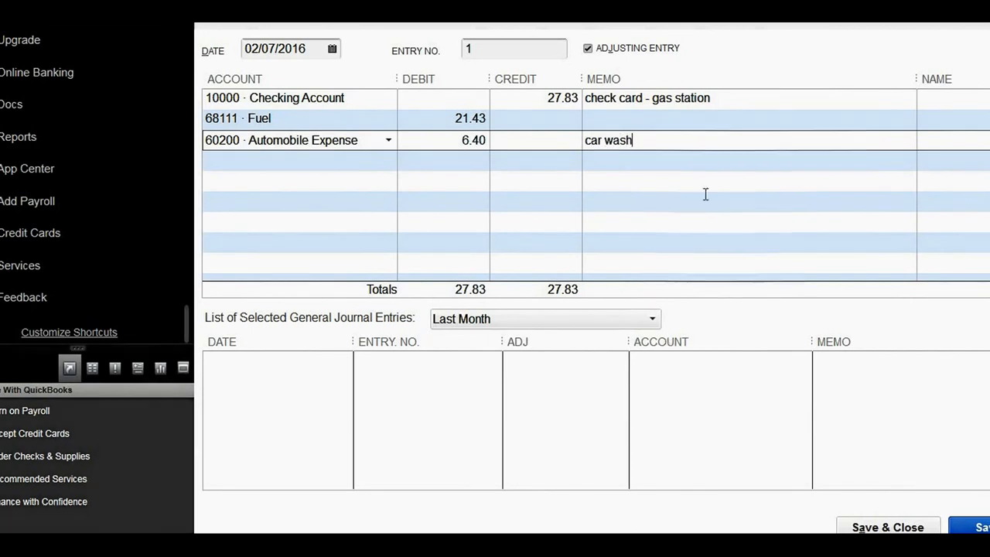
{"action": "left_click", "coordinate": [714, 165]}
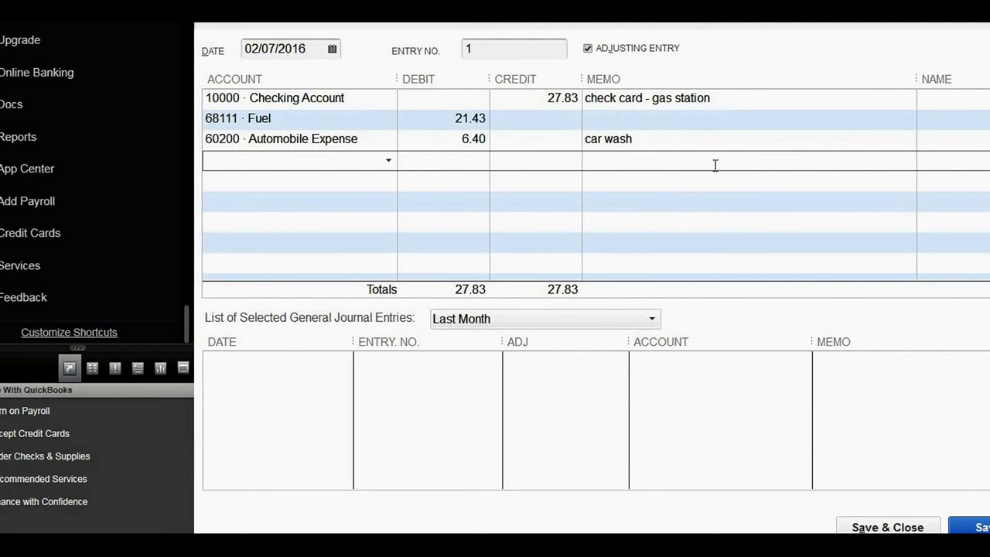
Compare the Checking Account credit with the Fuel and Automobile Expense debits
{"action": "left_click", "coordinate": [532, 98]}
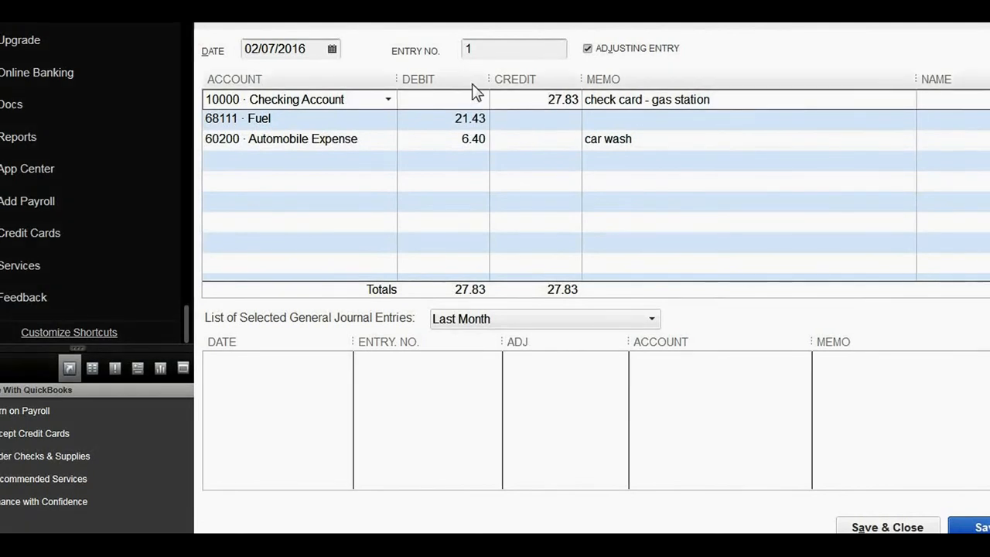
{"action": "left_click", "coordinate": [442, 120]}
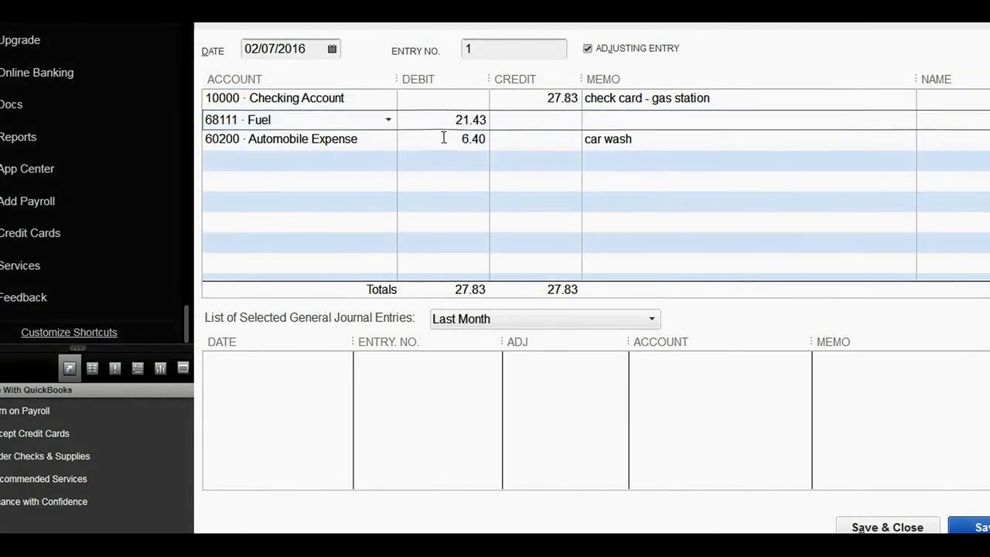
{"action": "left_click", "coordinate": [443, 140]}
{"action": "left_click", "coordinate": [433, 160]}
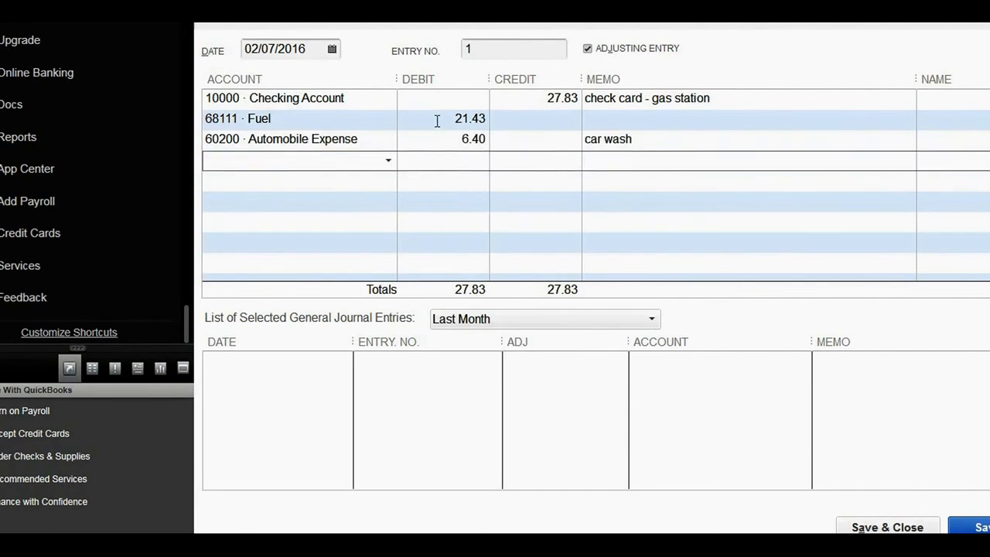
{"action": "left_click", "coordinate": [437, 121]}
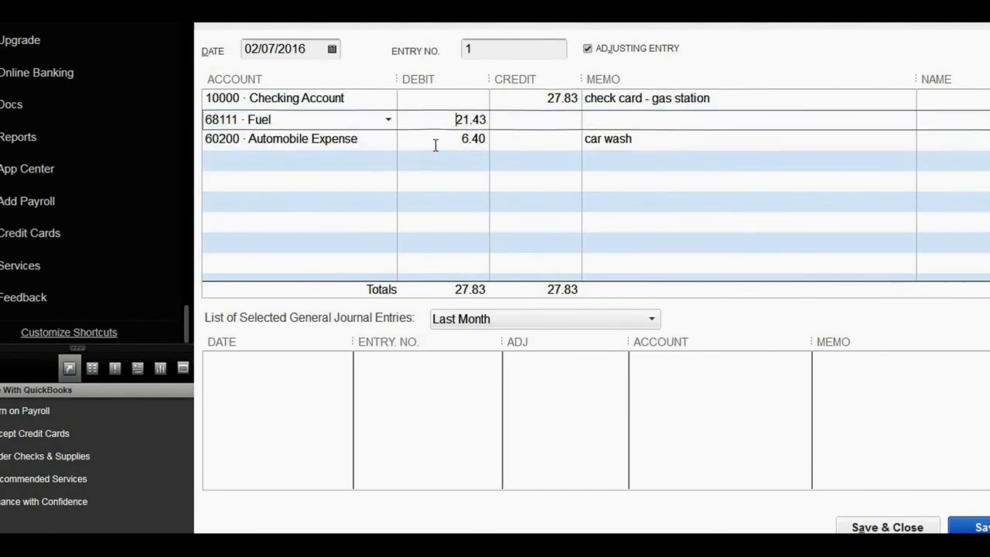
{"action": "left_click", "coordinate": [520, 99]}
{"action": "double_click", "coordinate": [545, 103]}
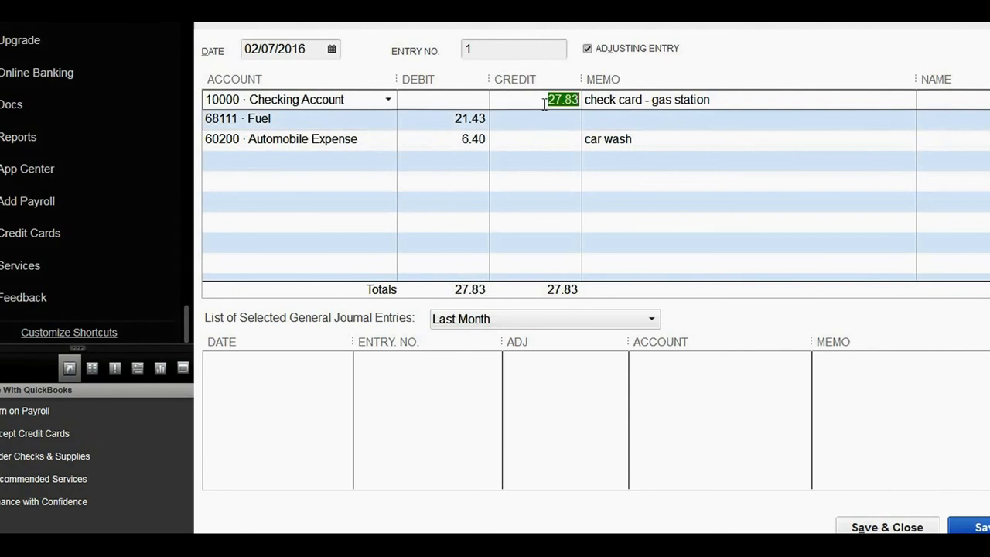
{"action": "left_click", "coordinate": [415, 121]}
{"action": "left_click", "coordinate": [417, 142]}
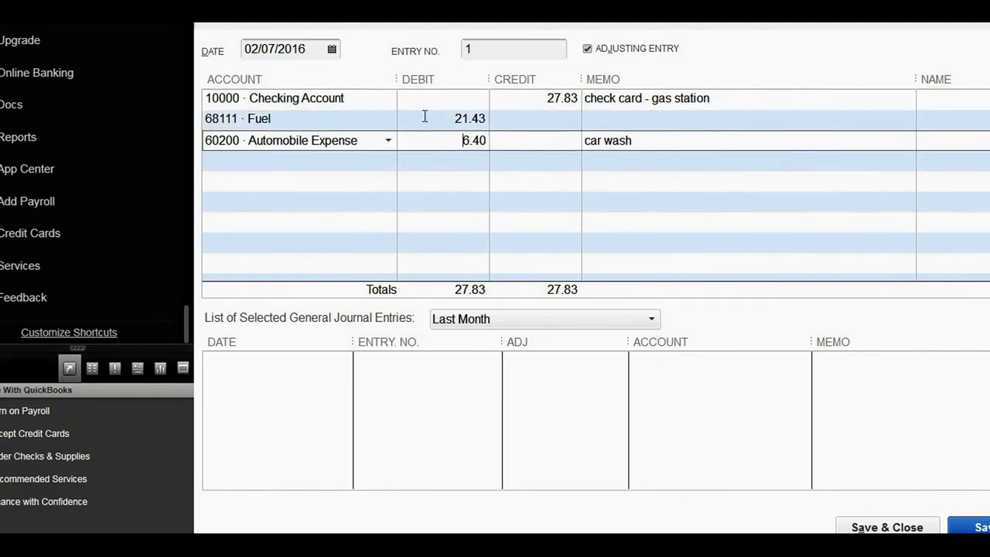
{"action": "left_click", "coordinate": [424, 117]}
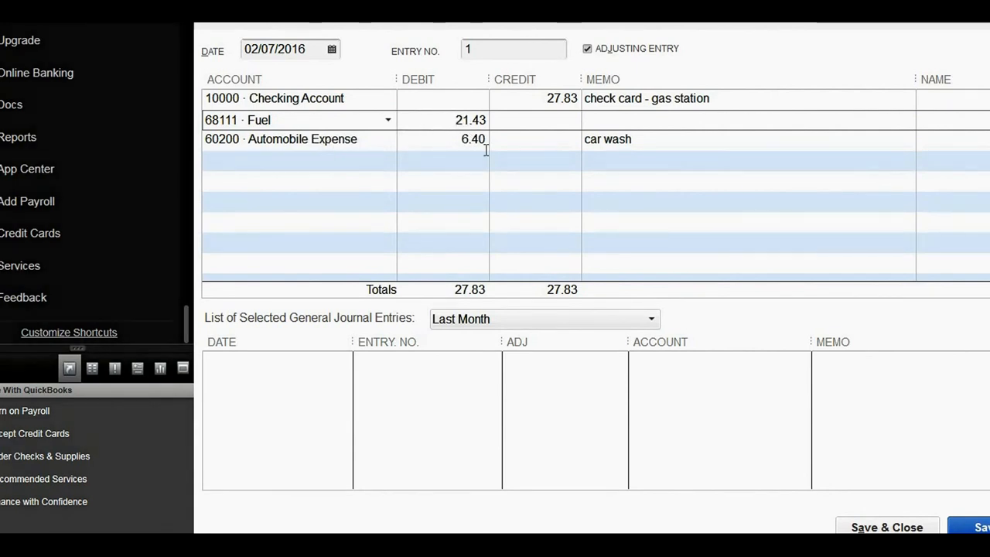
Enter a debit on the fourth journal line by calculating 10 minus 5 directly in the amount field
{"action": "left_click", "coordinate": [359, 157]}
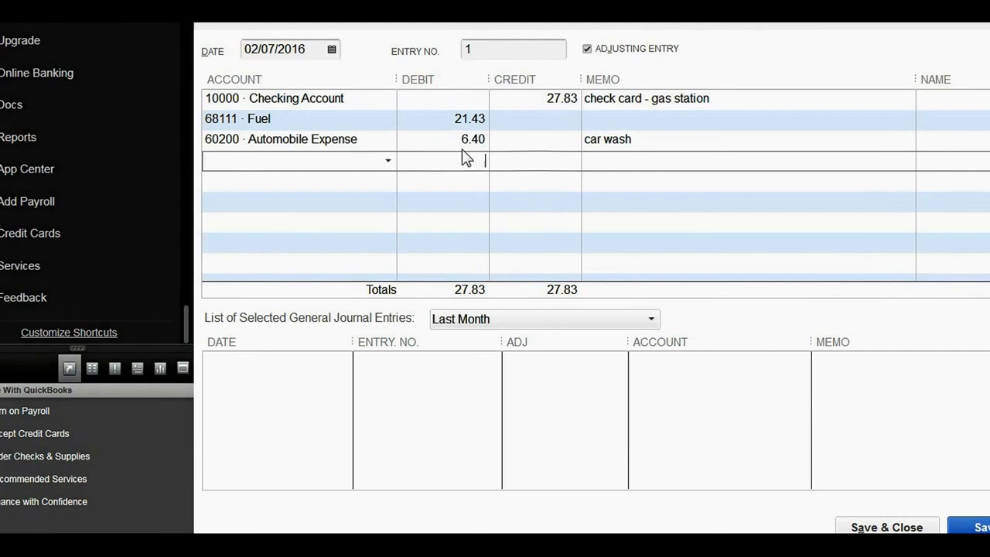
{"action": "key", "text": "Tab"}
{"action": "type", "text": "10"}
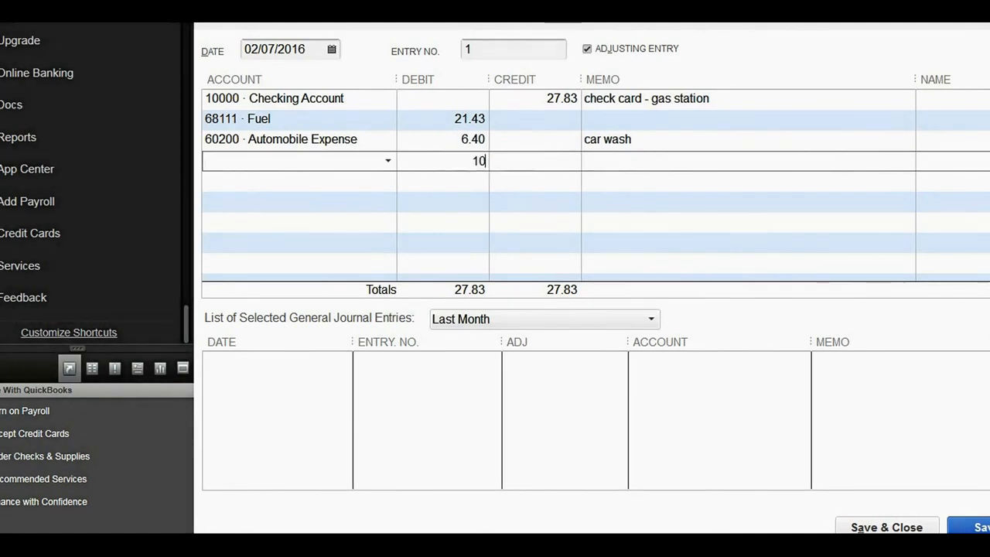
{"action": "type", "text": "-5"}
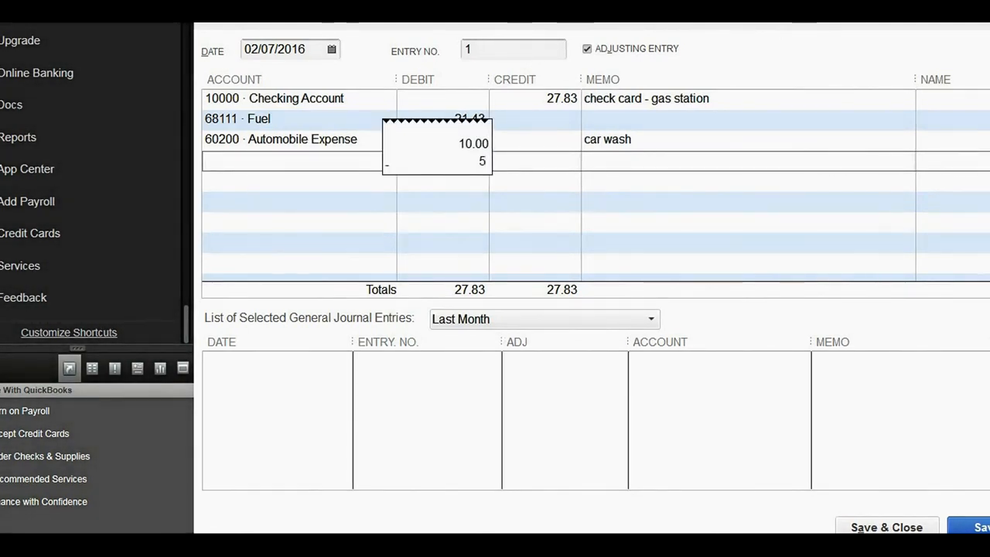
{"action": "key", "text": "Return"}
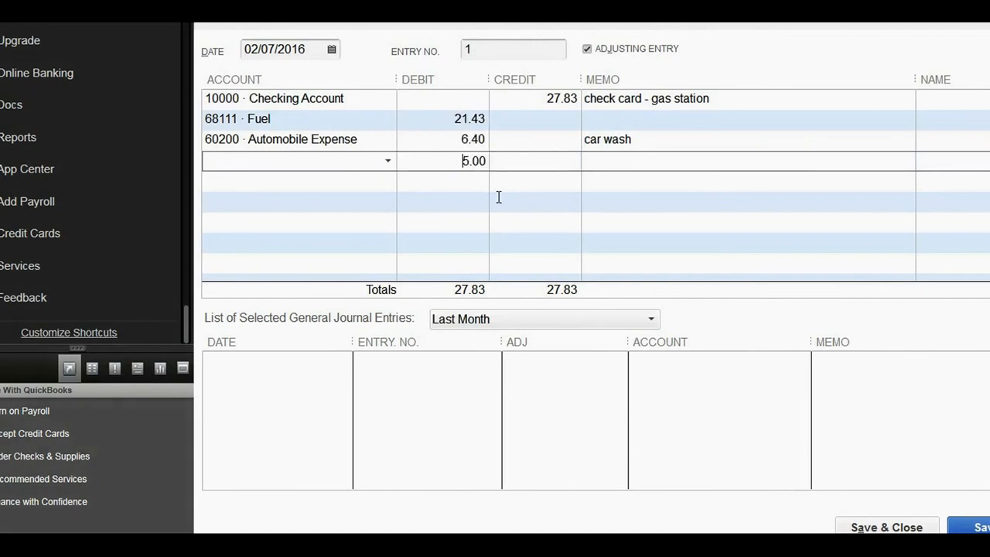
{"action": "left_click", "coordinate": [514, 181]}
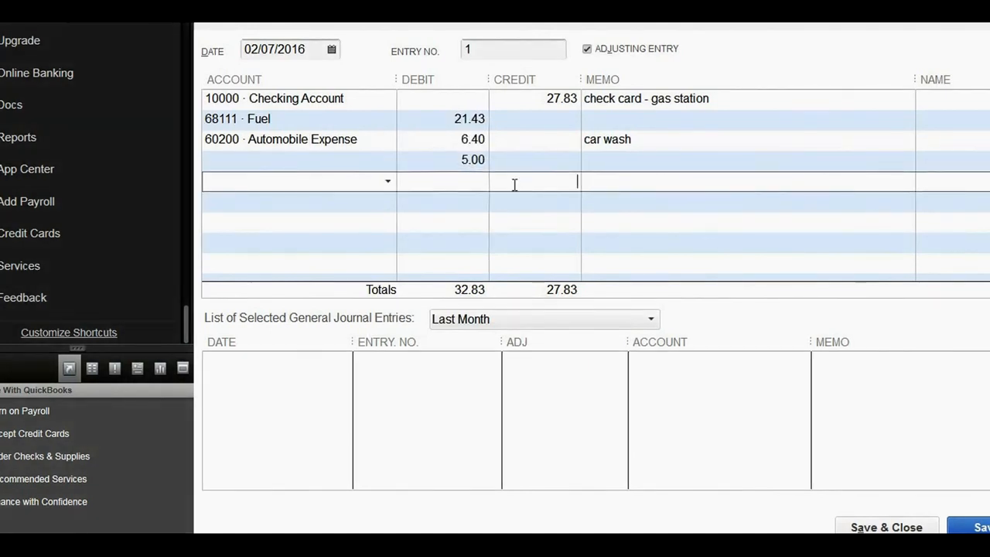
Clear the debit amount on the fourth journal line, which has no account assigned
{"action": "left_click", "coordinate": [441, 160]}
{"action": "left_click", "coordinate": [256, 159]}
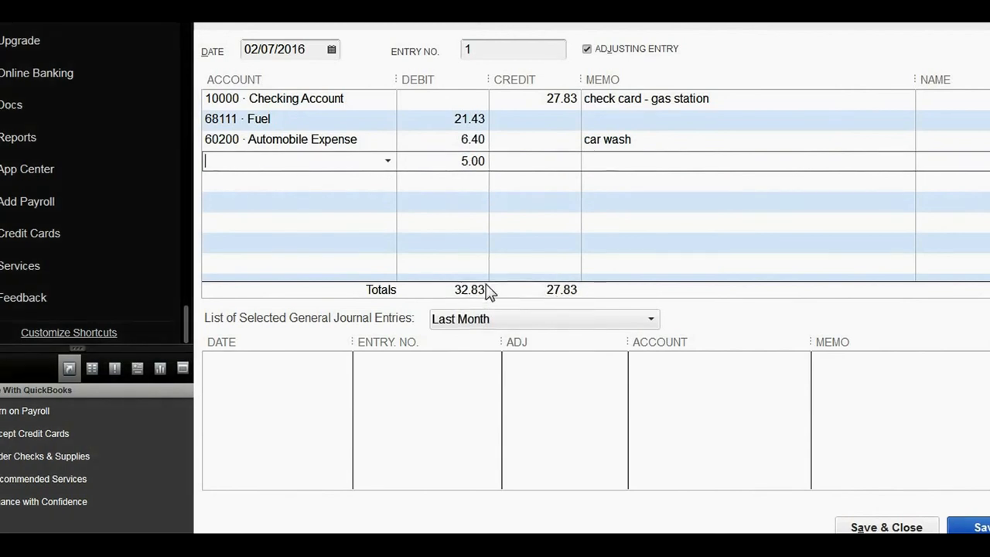
{"action": "double_click", "coordinate": [444, 162]}
{"action": "key", "text": "Delete"}
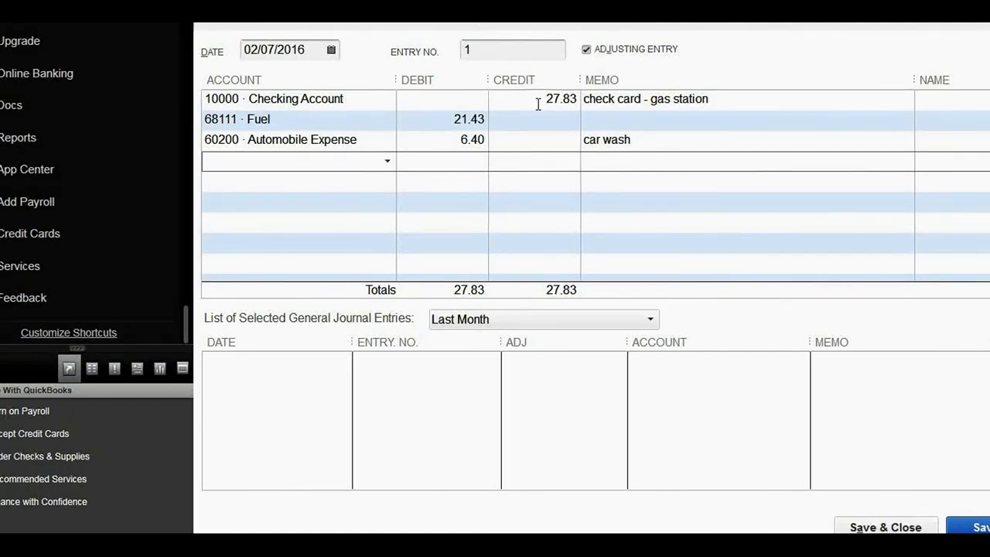
{"action": "left_click", "coordinate": [444, 118]}
{"action": "left_click", "coordinate": [434, 141]}
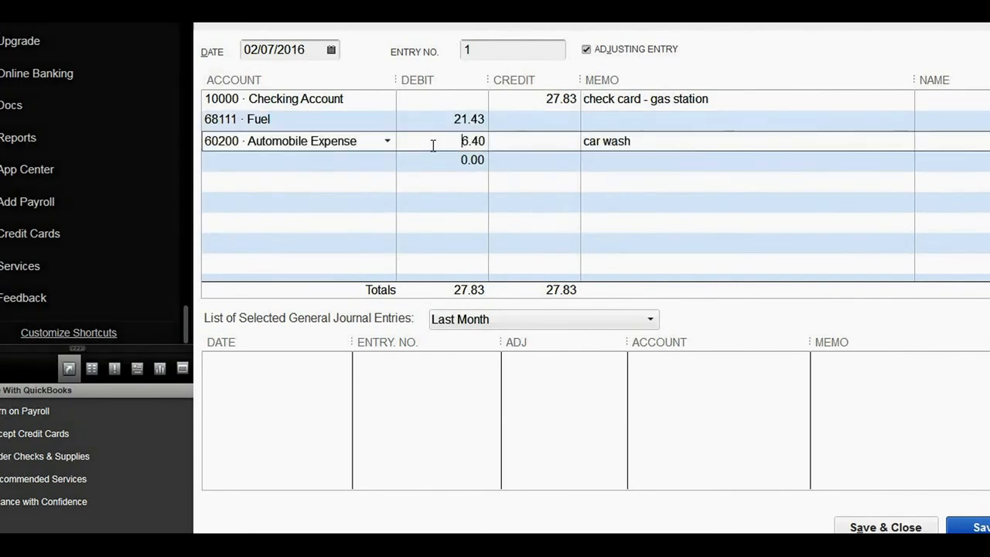
{"action": "left_click", "coordinate": [430, 160]}
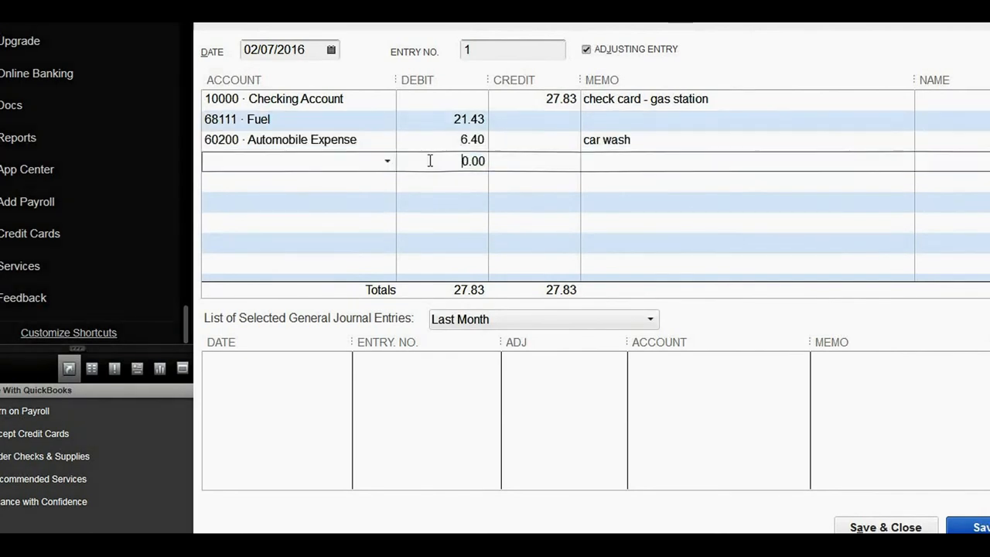
{"action": "left_click", "coordinate": [522, 185]}
{"action": "left_click", "coordinate": [528, 158]}
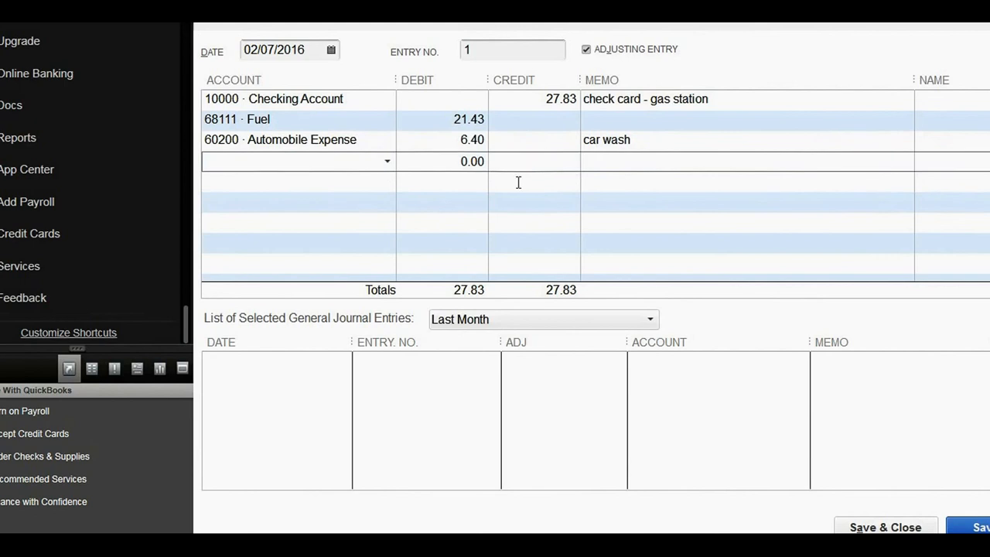
{"action": "left_click", "coordinate": [518, 183]}
{"action": "left_click", "coordinate": [521, 162]}
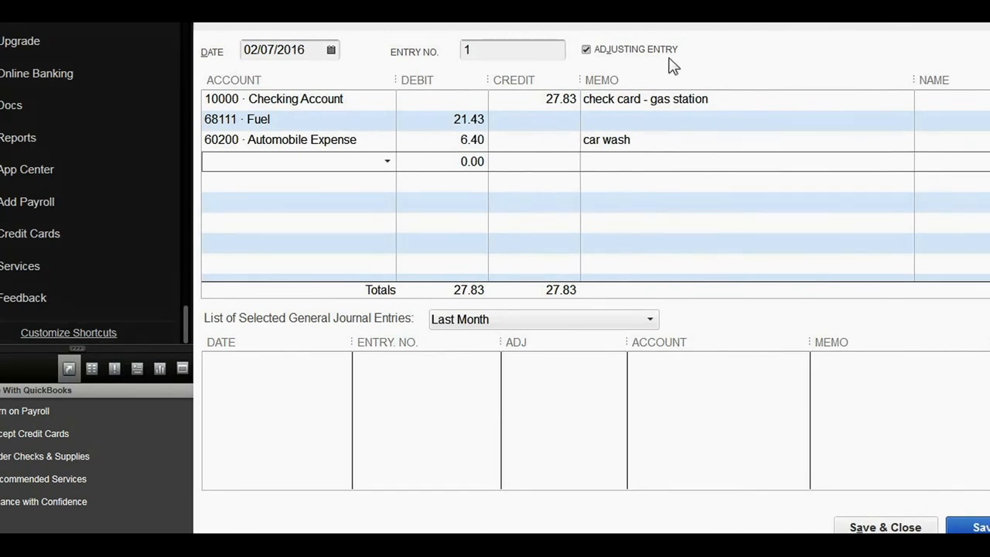
{"action": "right_click", "coordinate": [960, 551]}
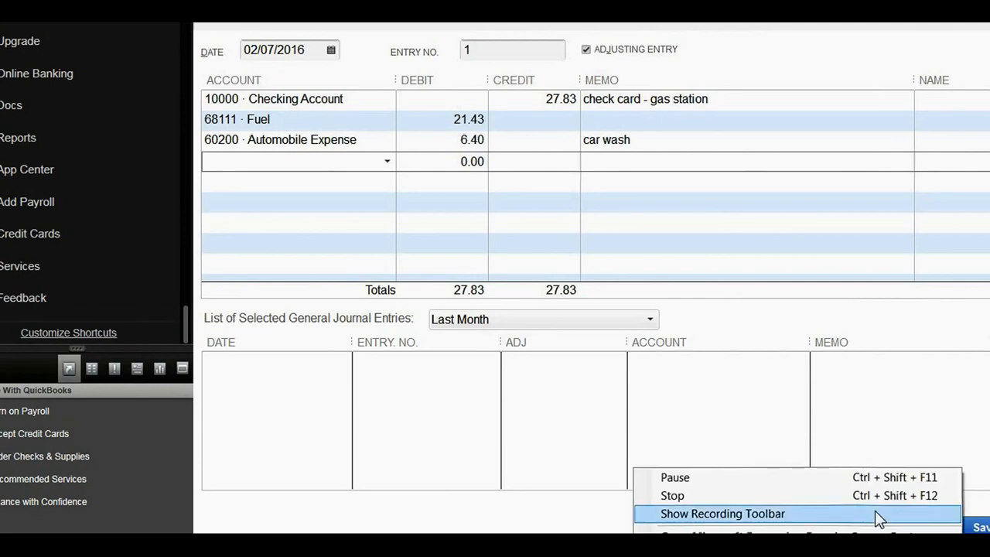